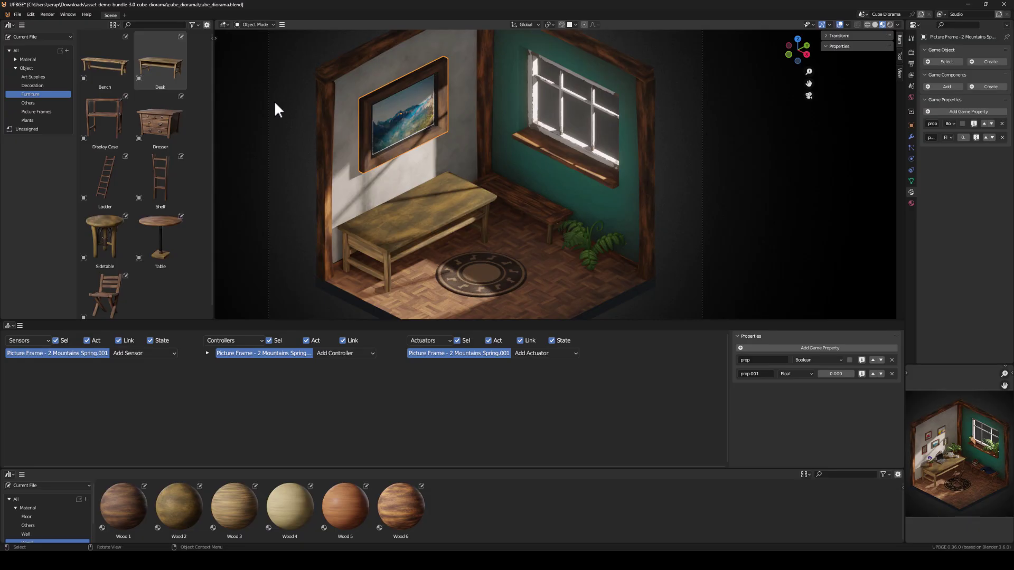
Select the desk and switch the lower area to the Logic Bricks Editor to add a sensor
click(404, 210)
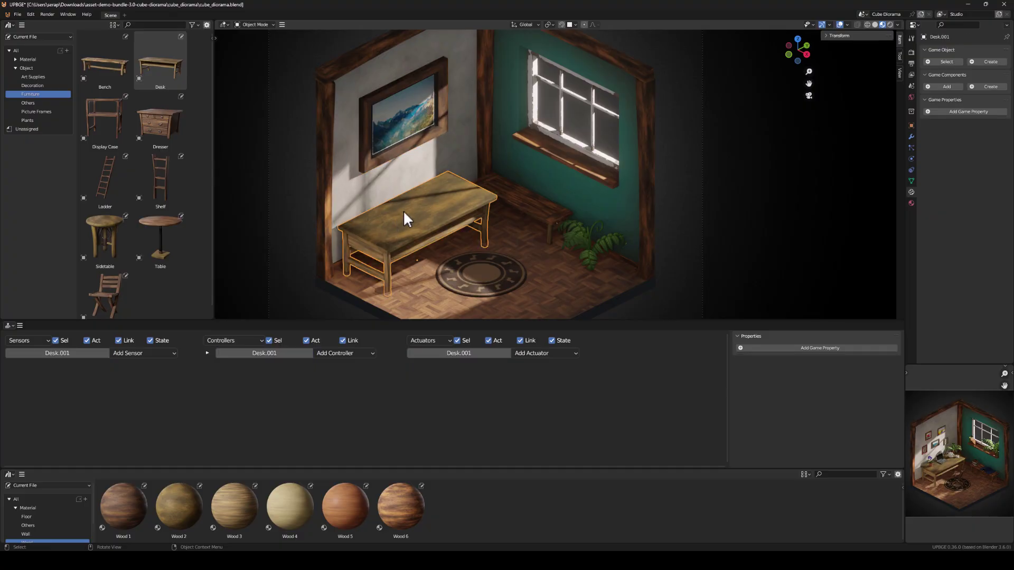
click(11, 325)
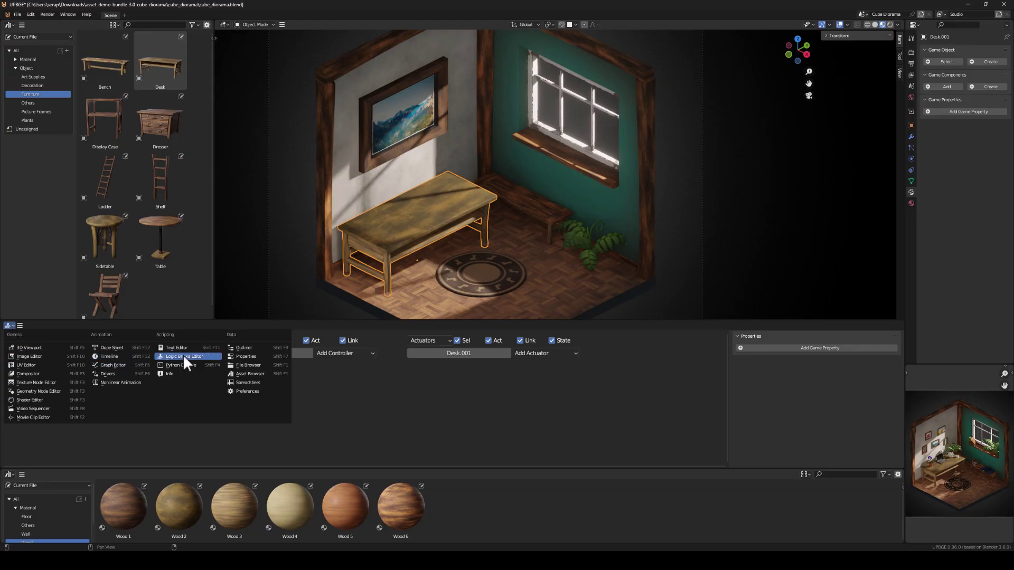
click(216, 359)
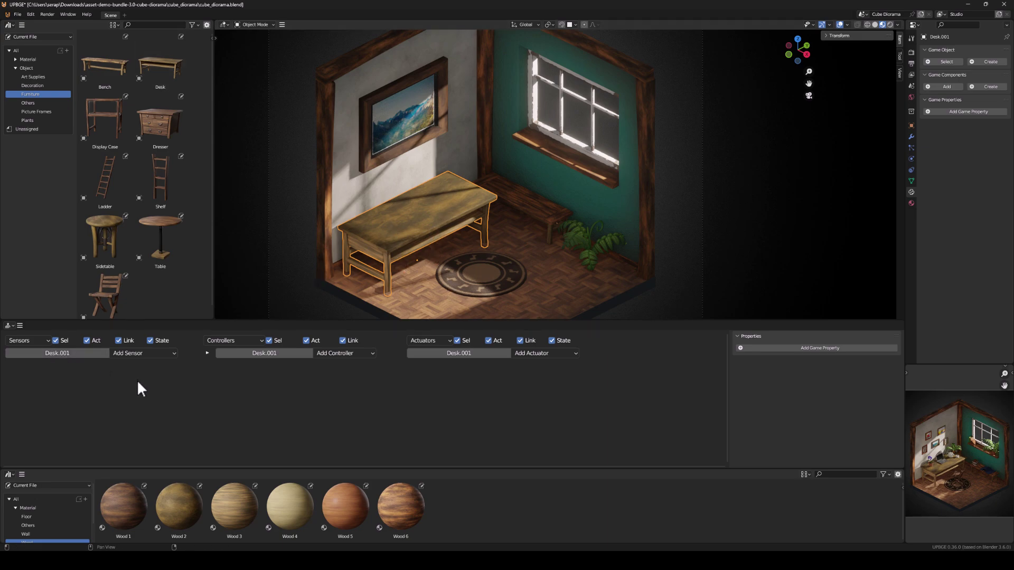
click(172, 353)
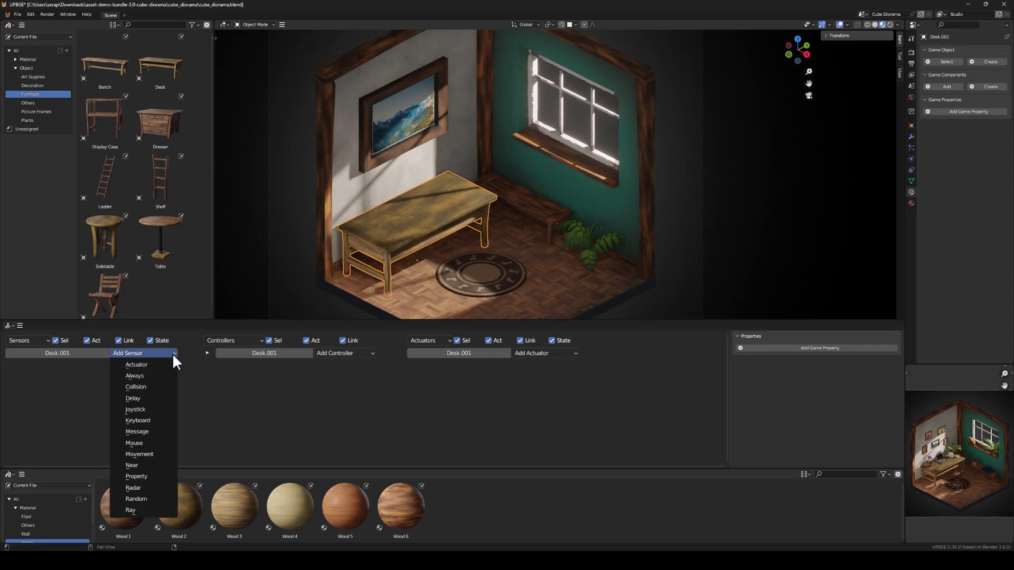
Add a Keyboard sensor to the desk, assign it key 1, and browse the controller types
click(143, 421)
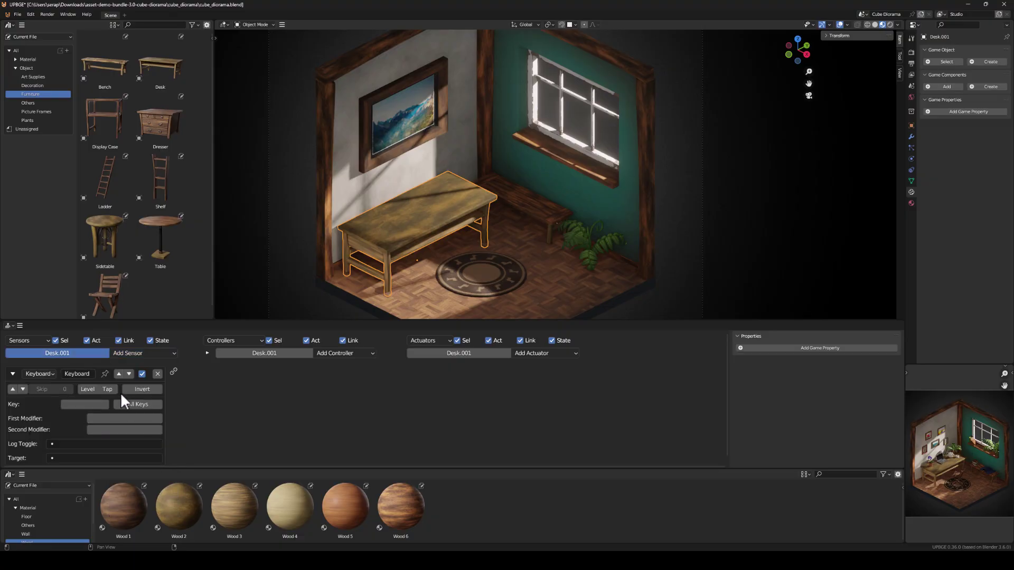
click(76, 405)
key(1)
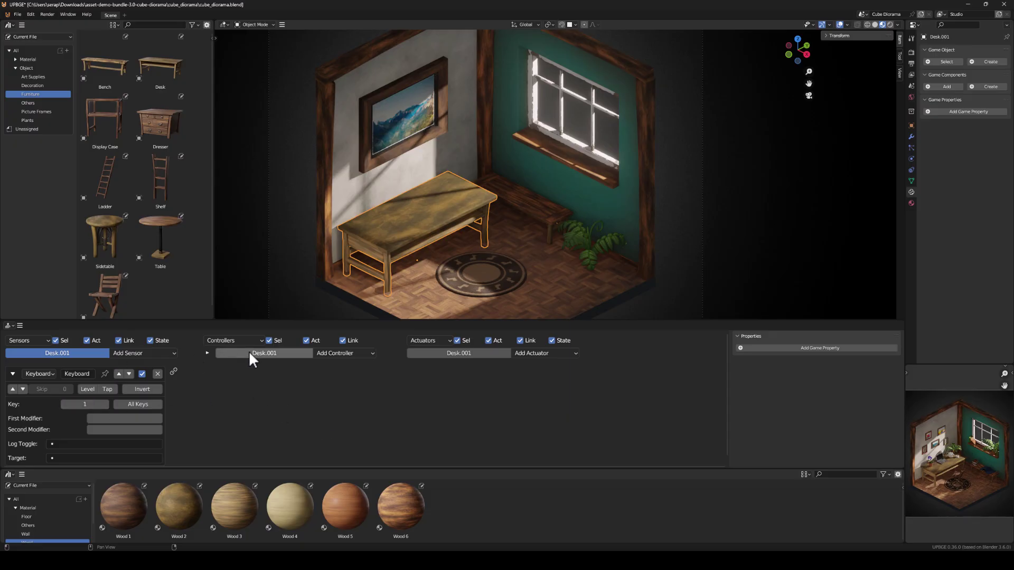
click(366, 352)
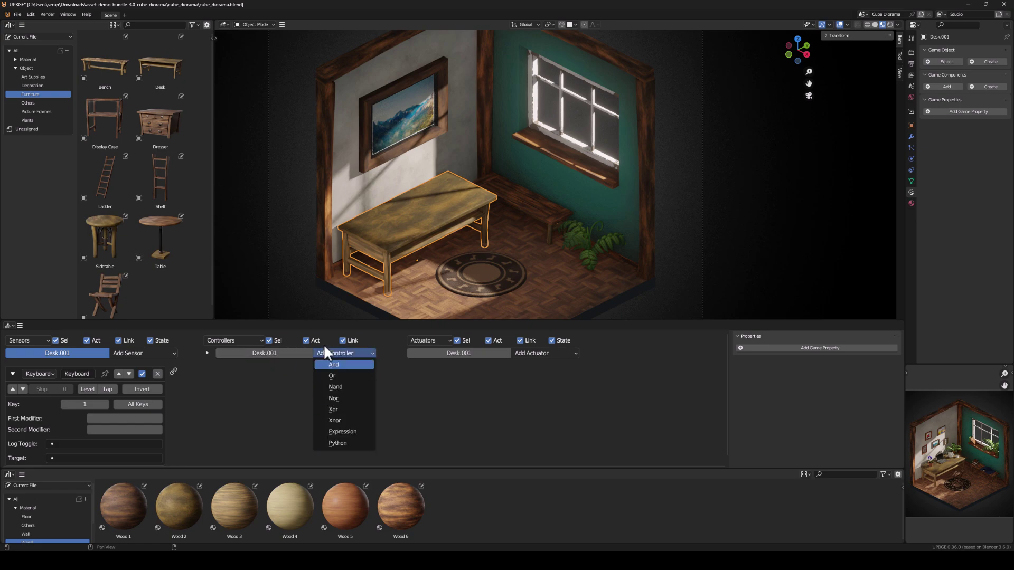
click(369, 364)
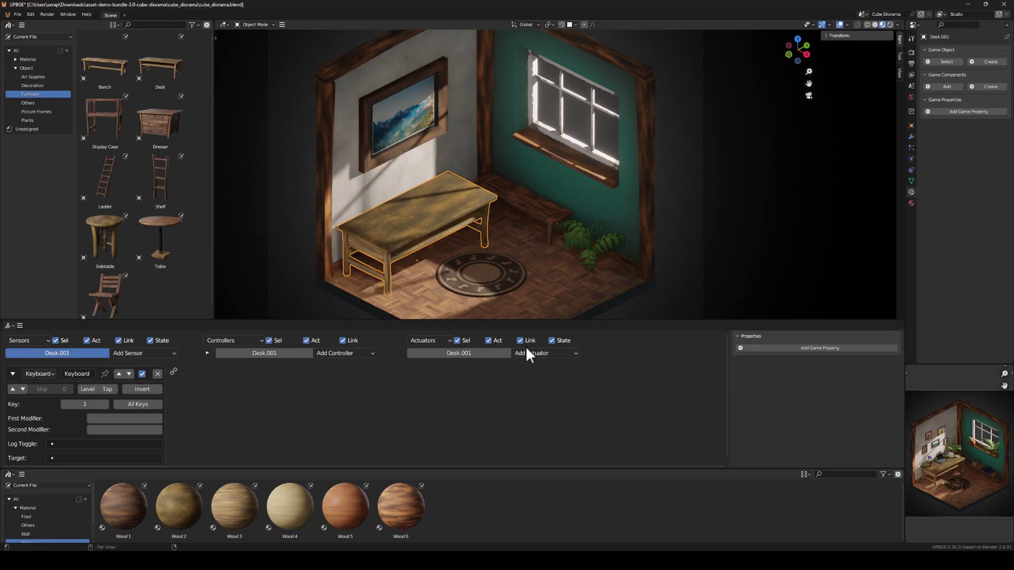
Add a Visibility actuator and wire the Keyboard sensor to it, auto-creating an And controller
click(570, 354)
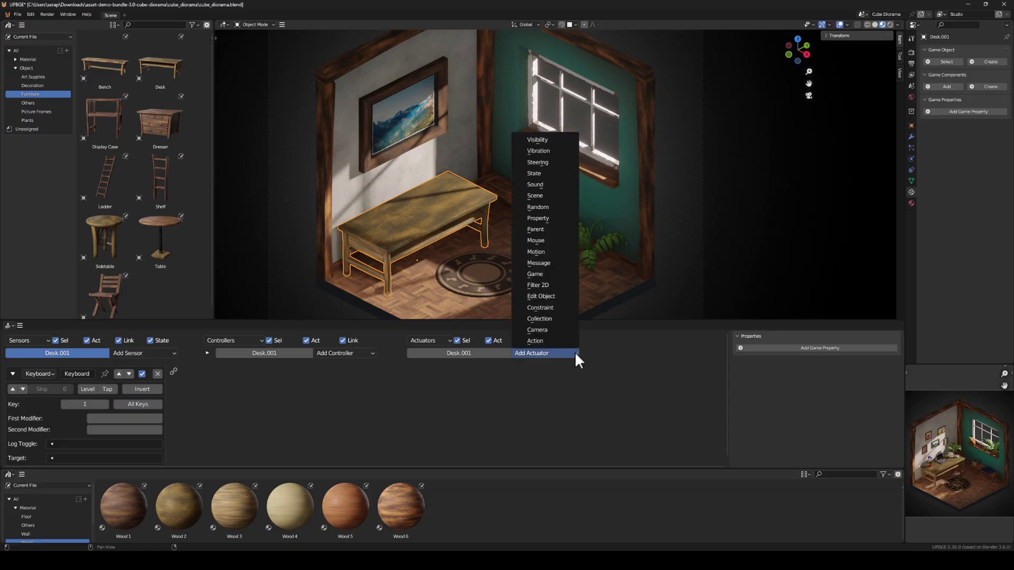
click(575, 352)
click(576, 351)
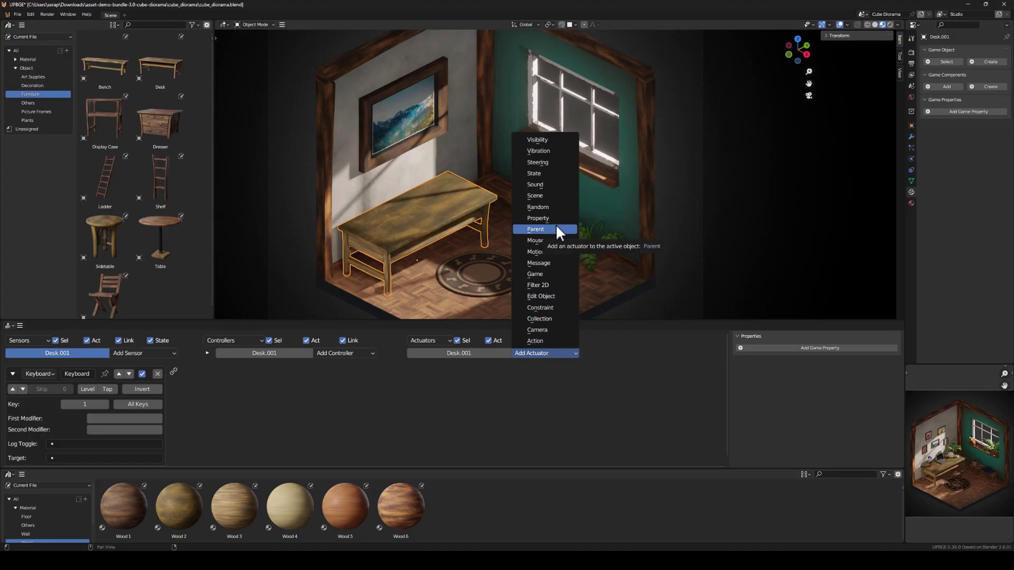
click(546, 140)
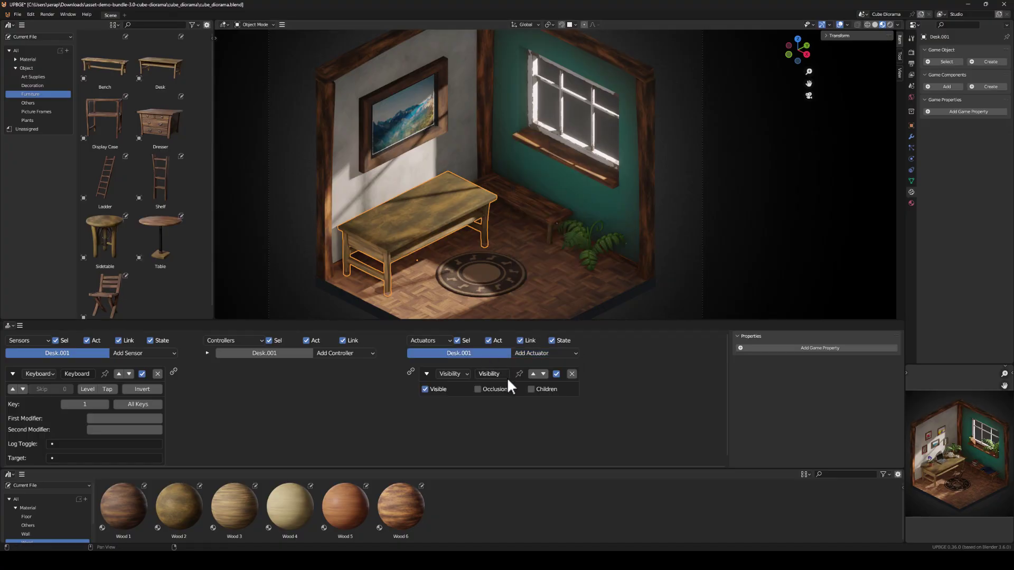
click(577, 352)
drag(174, 371, 412, 372)
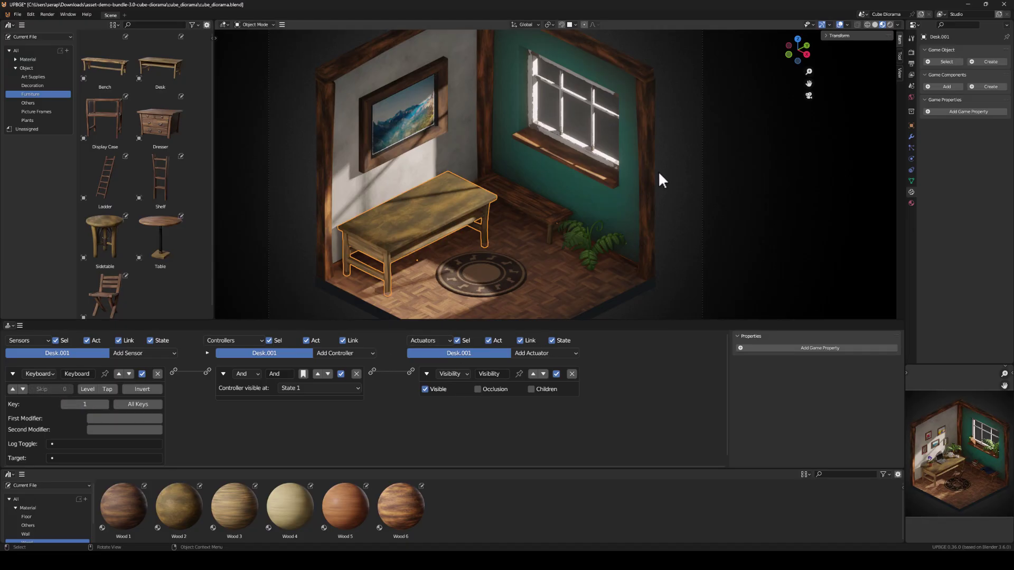
Deselect the desk, test-run the game, then play again and press 1 to hide the desk
click(693, 170)
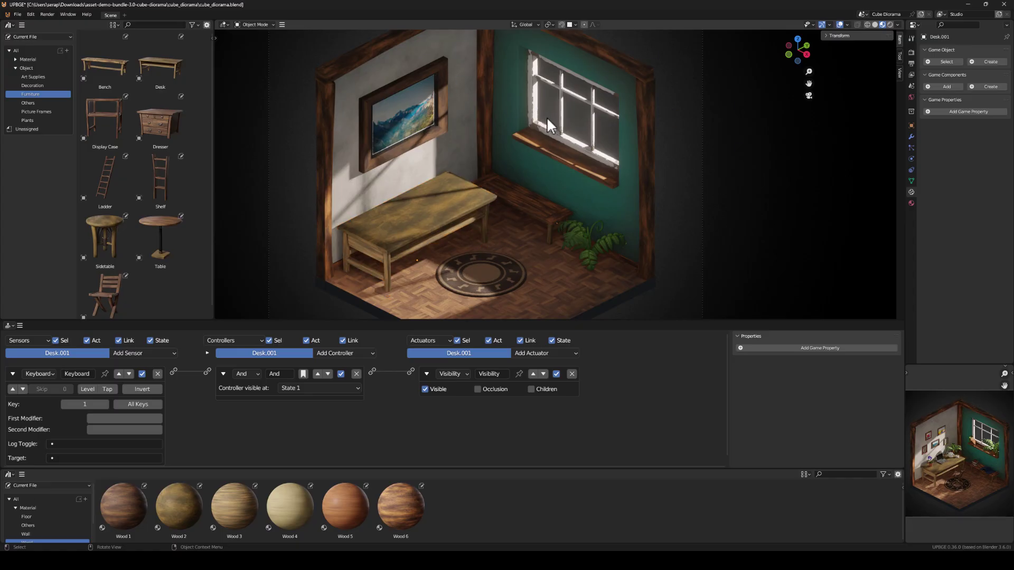
key(p)
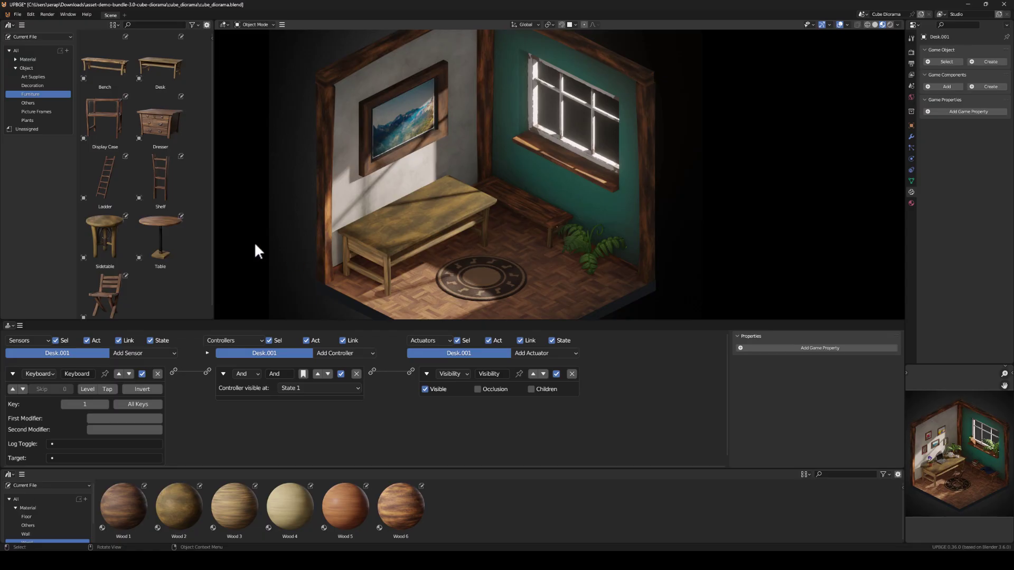
key(Escape)
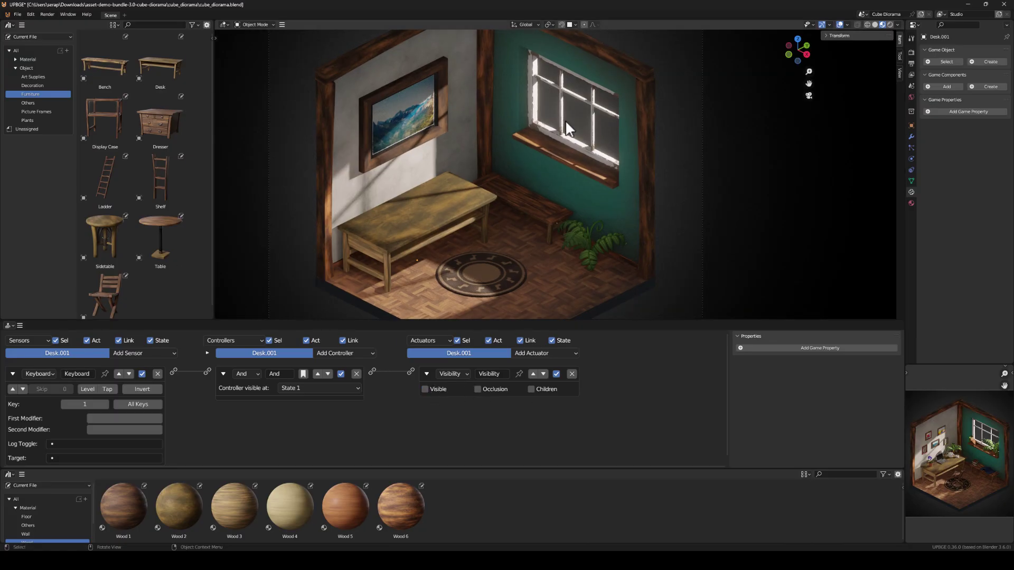
key(p)
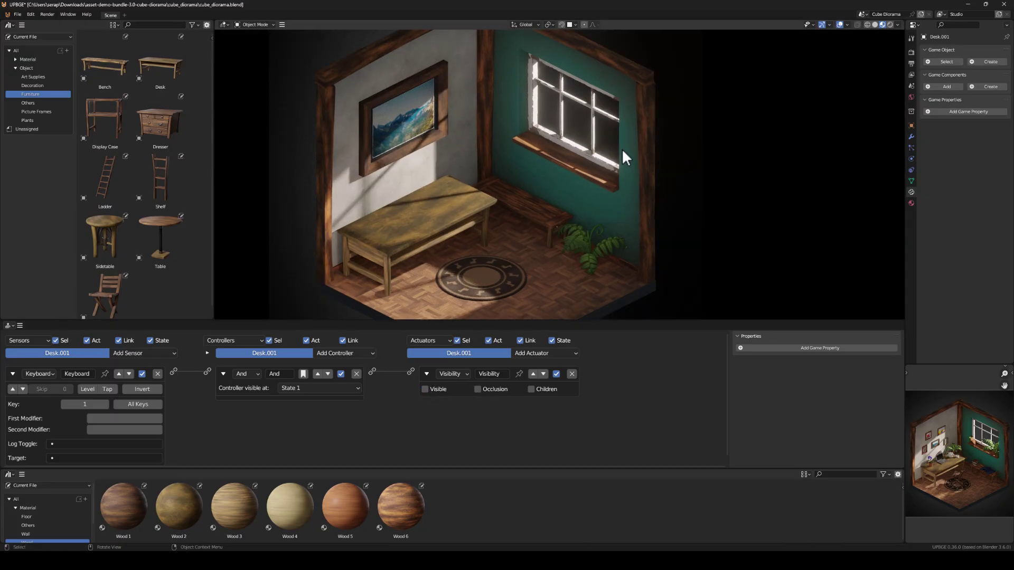
key(1)
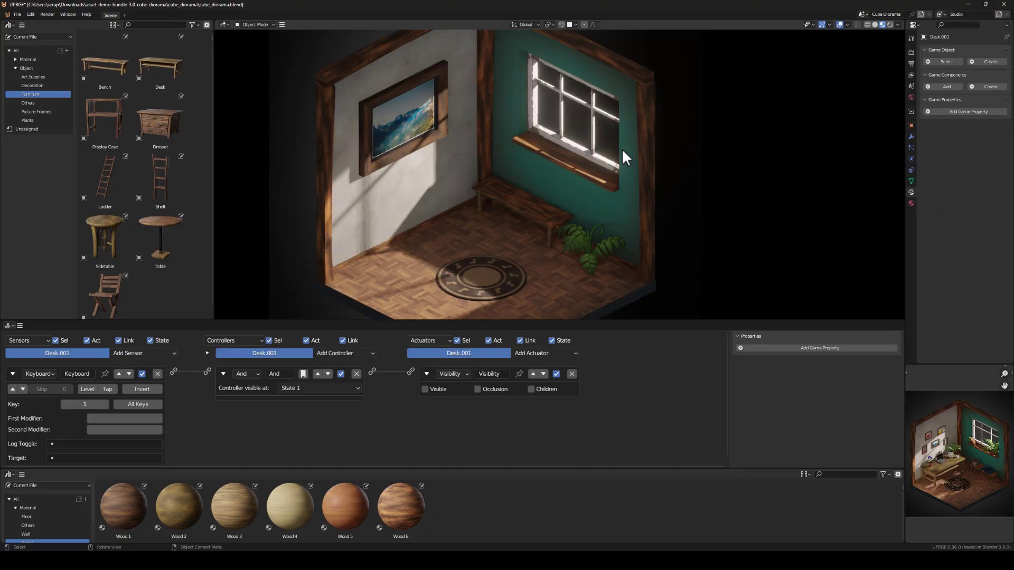
key(Escape)
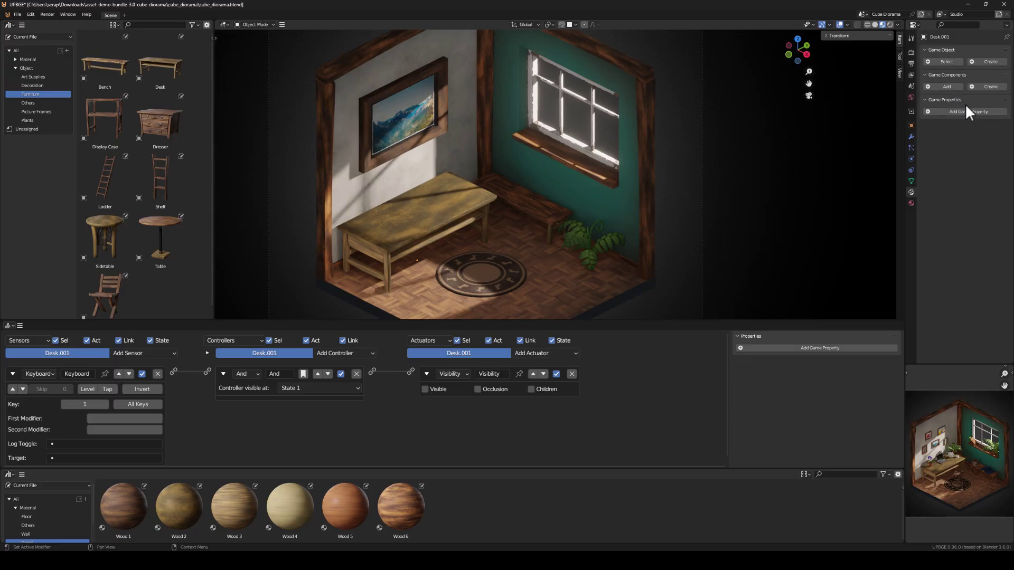
Add a Float game property named prop to the desk and view its type options
click(740, 350)
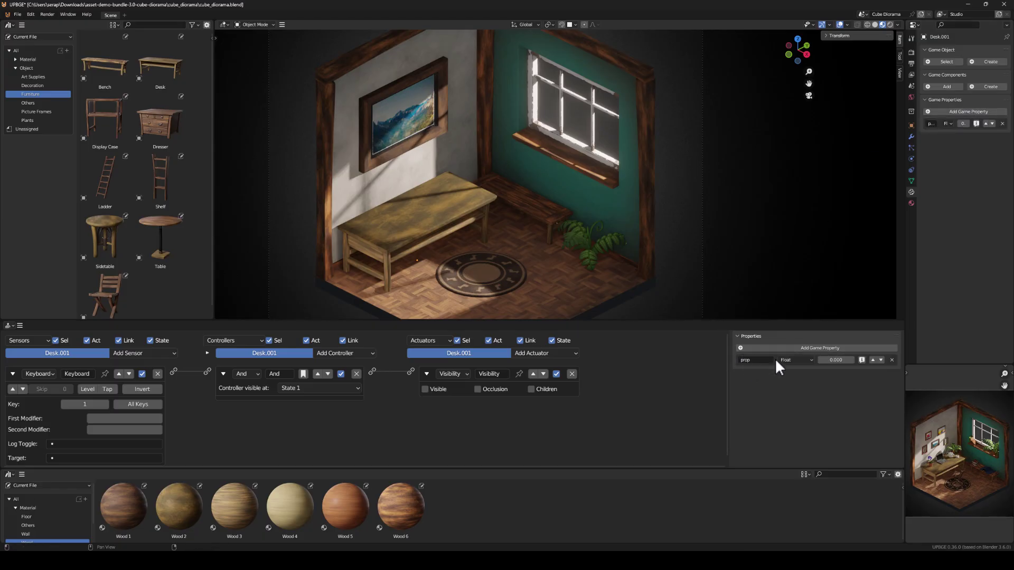
click(811, 361)
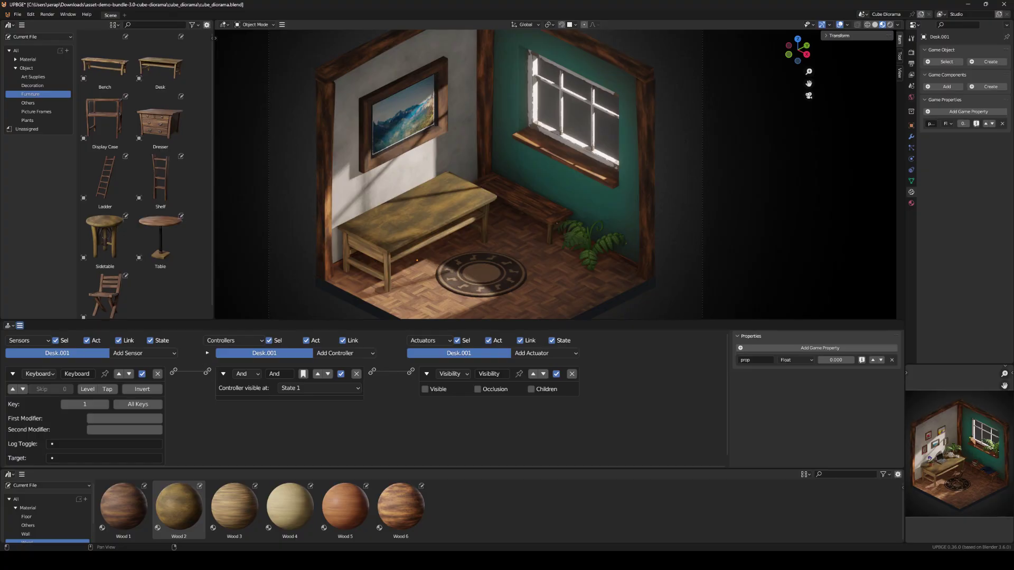
Pick the Dresser asset and set viewport shading to always apply the compositor
click(160, 121)
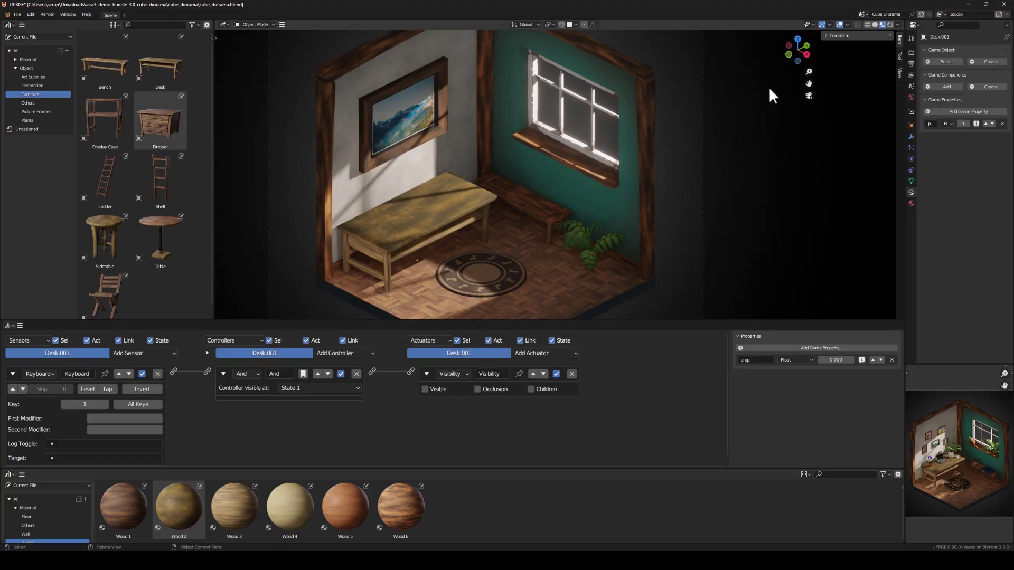
click(898, 24)
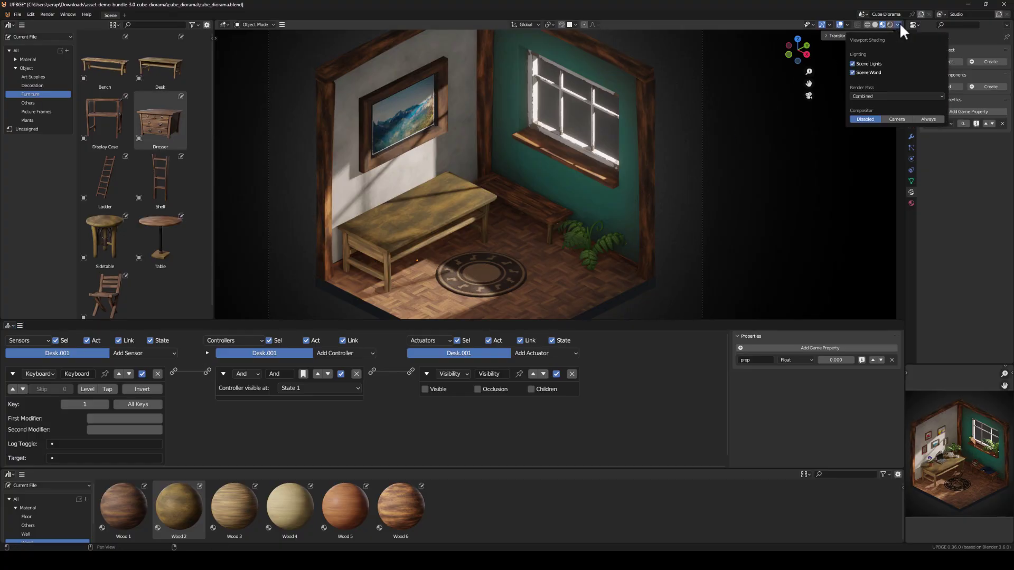
click(924, 119)
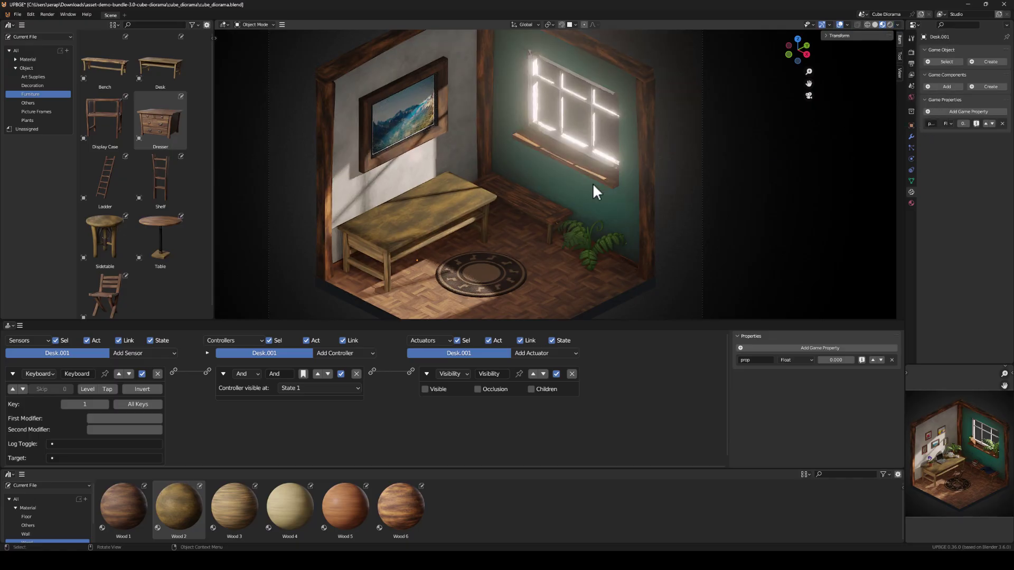
In the Compositor node editor, raise the Glare node's Threshold from 1.000 to 7.300
click(9, 325)
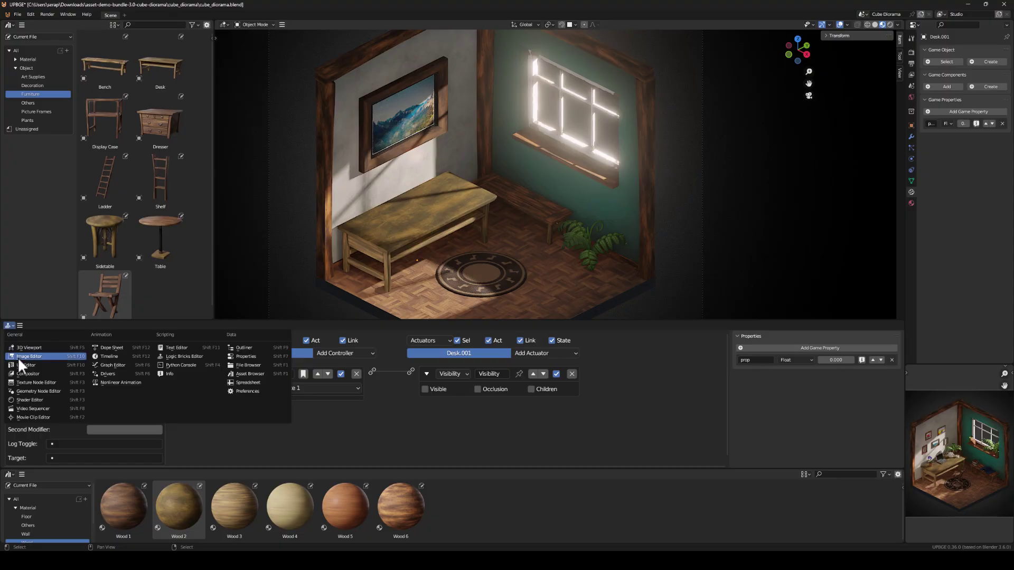
click(28, 374)
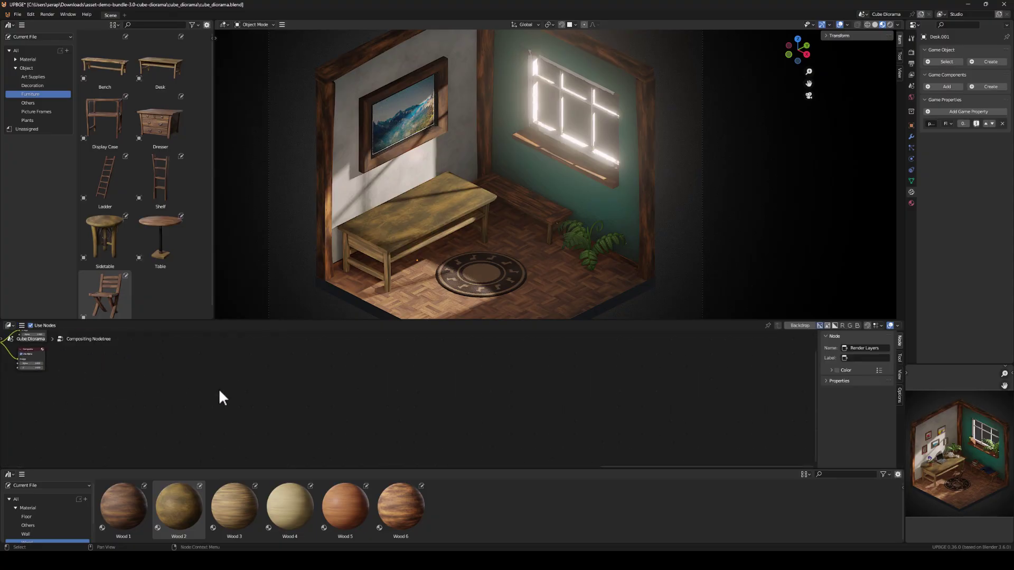
key(Home)
scroll(599, 430, up, 2)
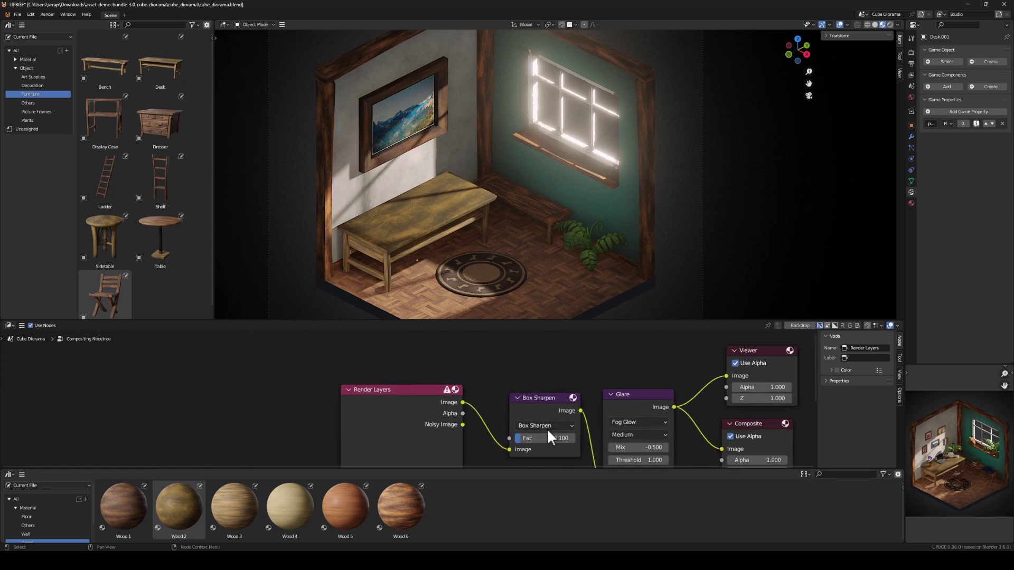
middle_drag(546, 429, 374, 378)
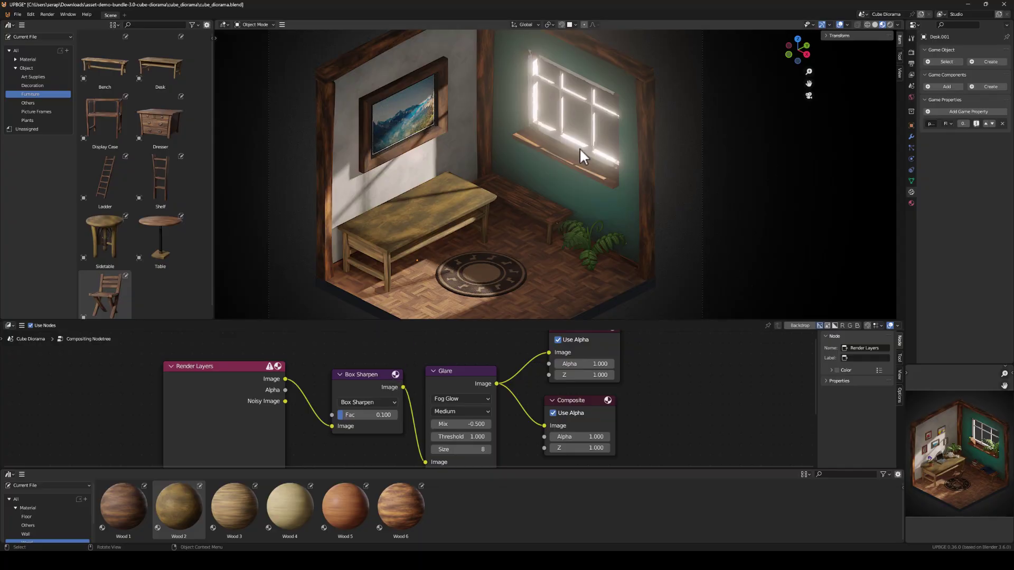
mouse_move(454, 437)
mouse_down()
mouse_move(481, 437)
mouse_move(459, 437)
mouse_up()
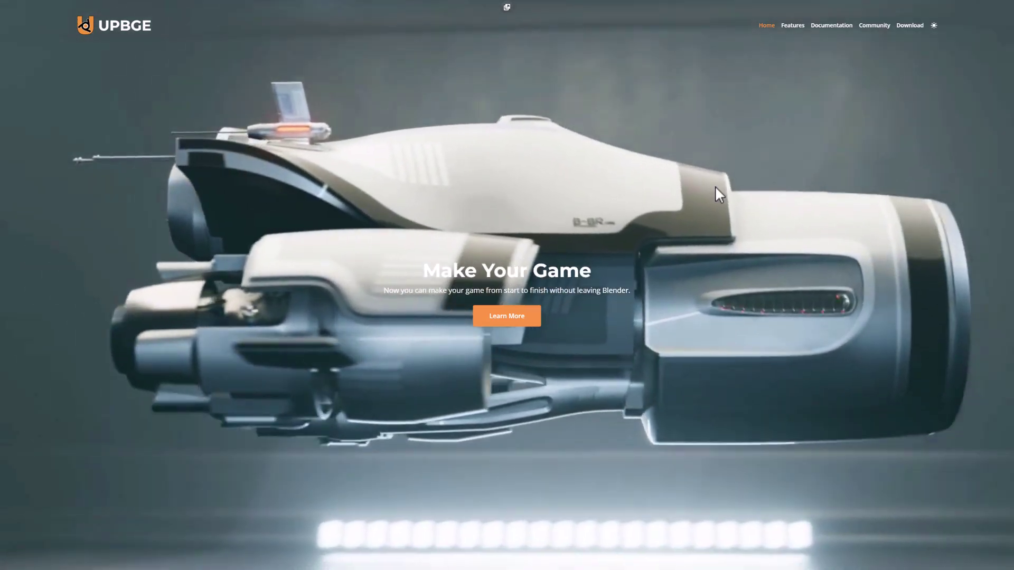
Toggle the browser fullscreen and scroll through the UPBGE home page
key(F11)
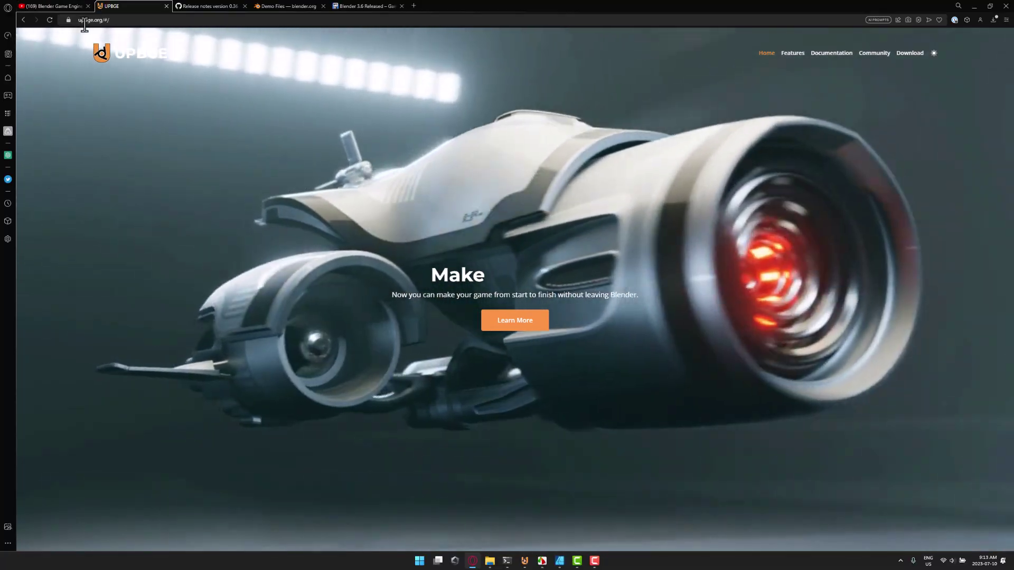
key(F11)
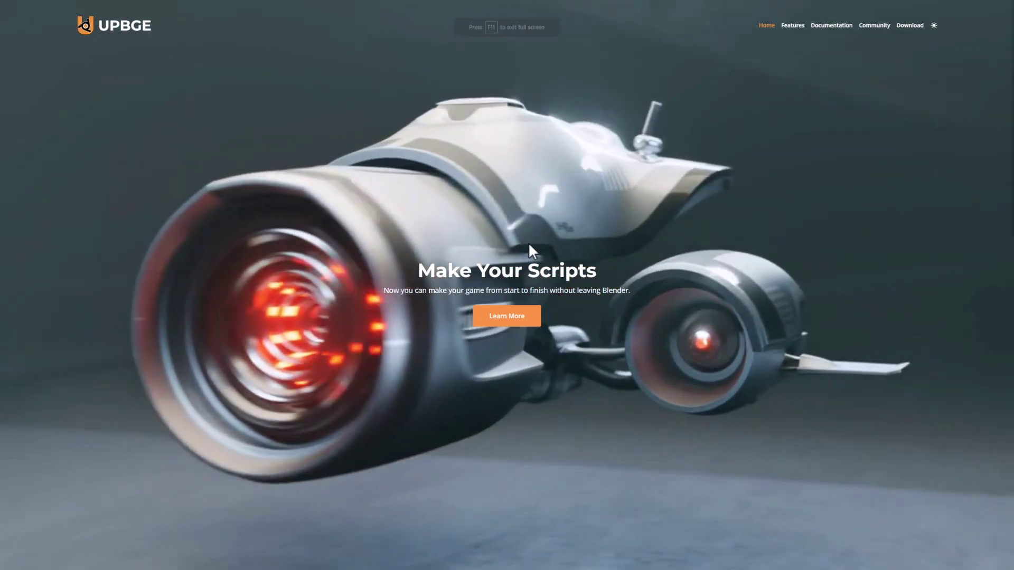
scroll(715, 232, down, 5)
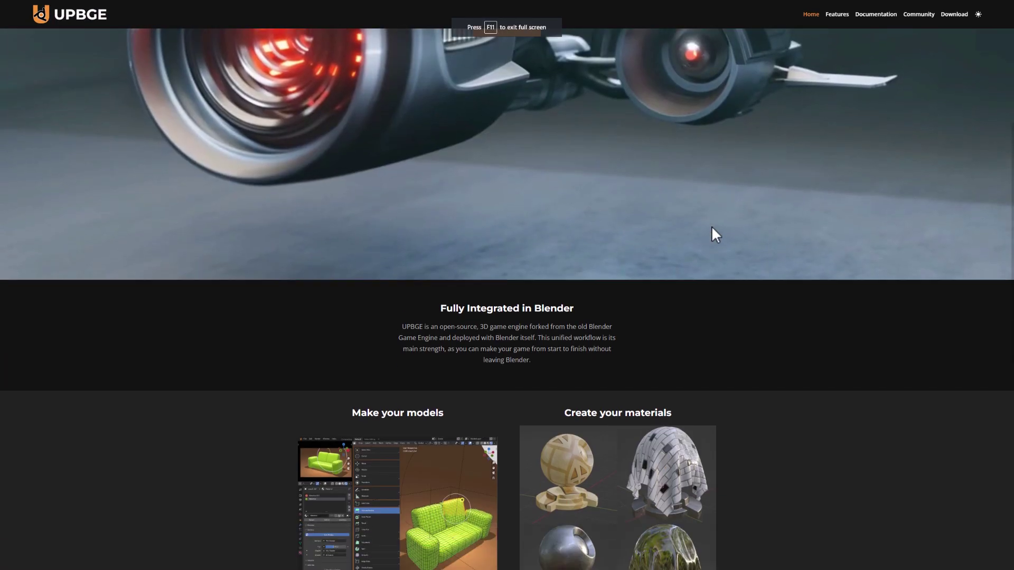
scroll(711, 227, down, 5)
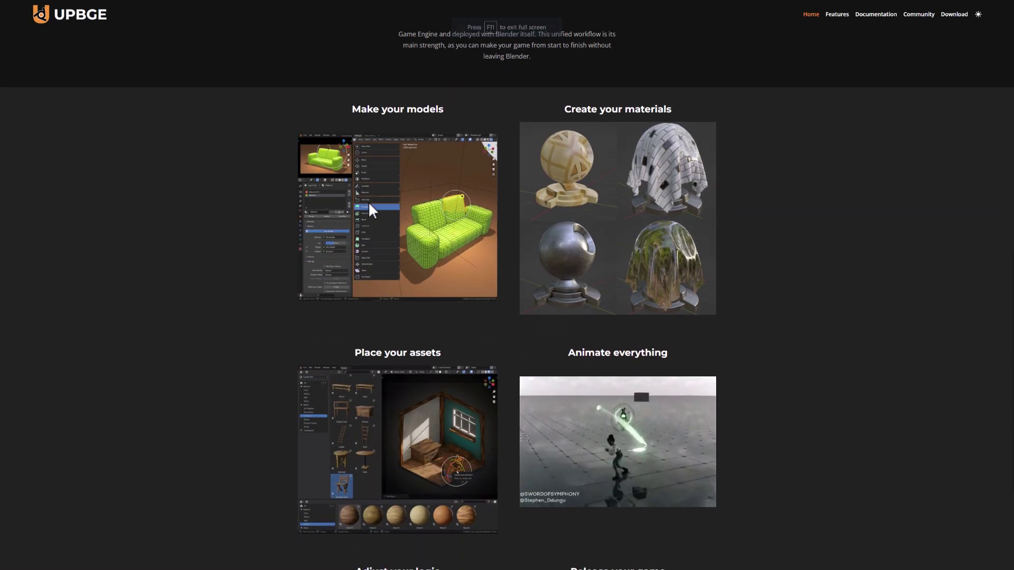
scroll(634, 193, down, 3)
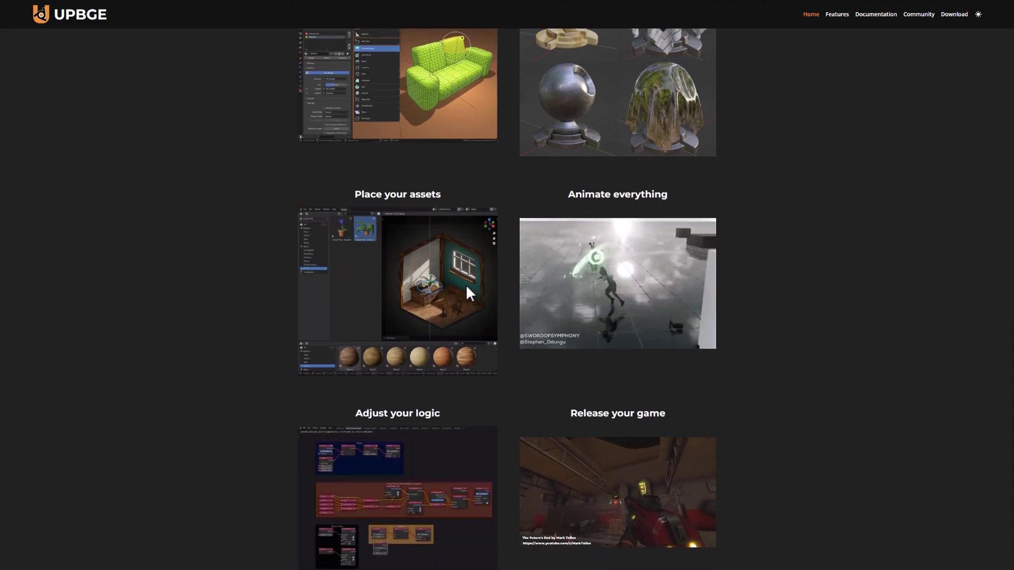
scroll(466, 284, down, 1)
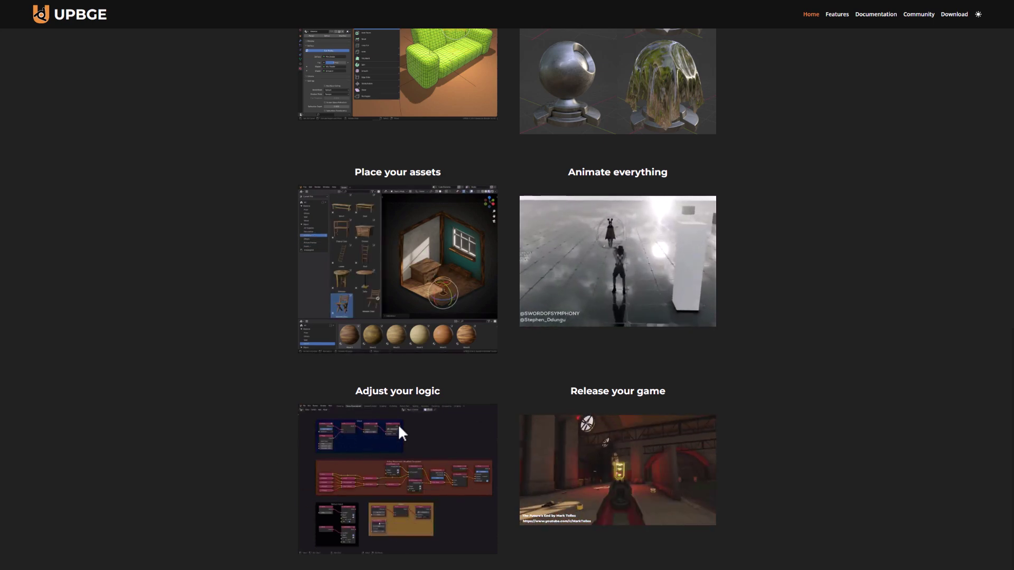
scroll(679, 399, up, 2)
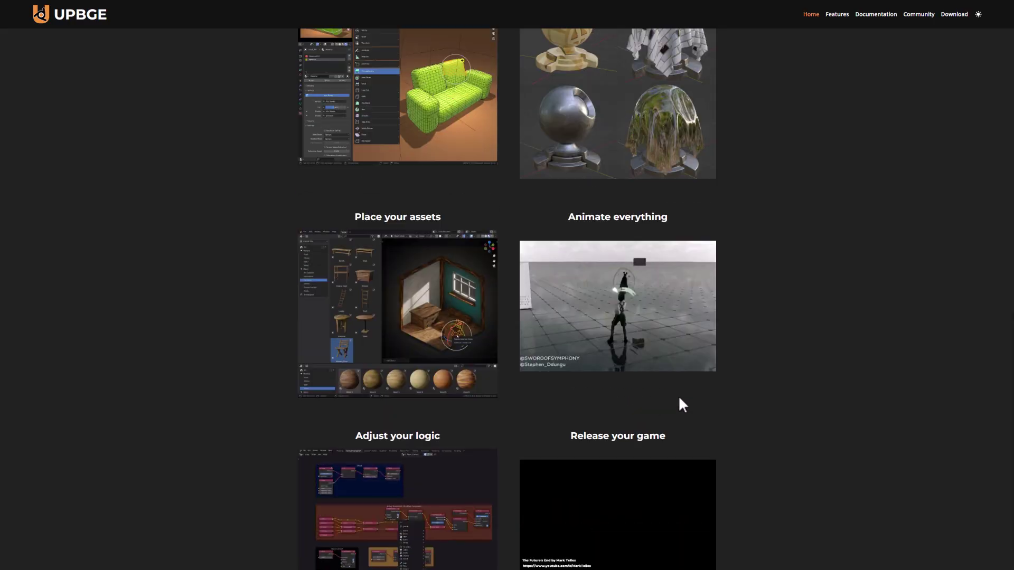
scroll(682, 404, up, 8)
Open the Features page and scroll down past Animation System to the Physics, OpenXR and Multiplatform Editor cards
click(840, 14)
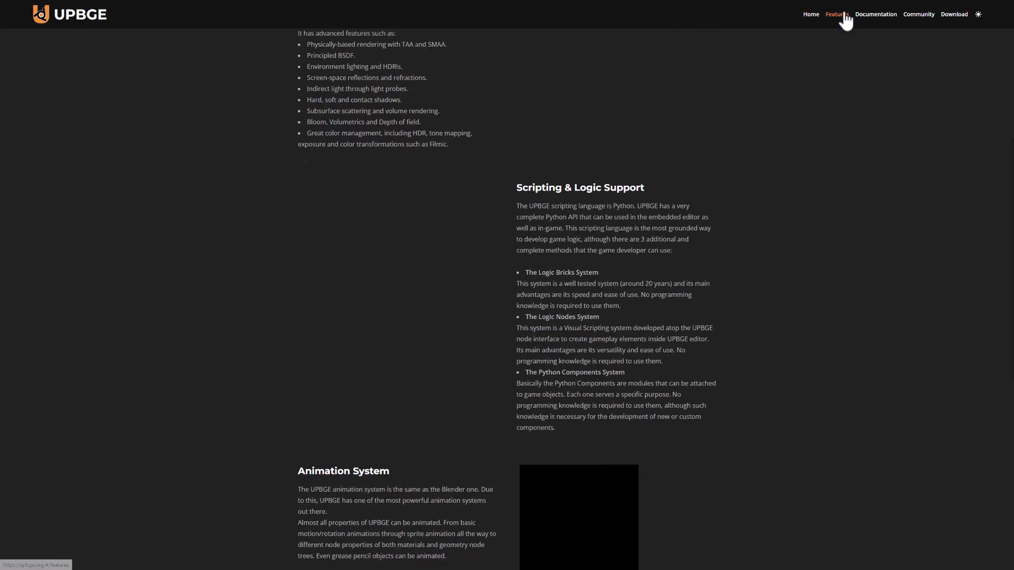
scroll(638, 379, up, 5)
scroll(679, 376, down, 1)
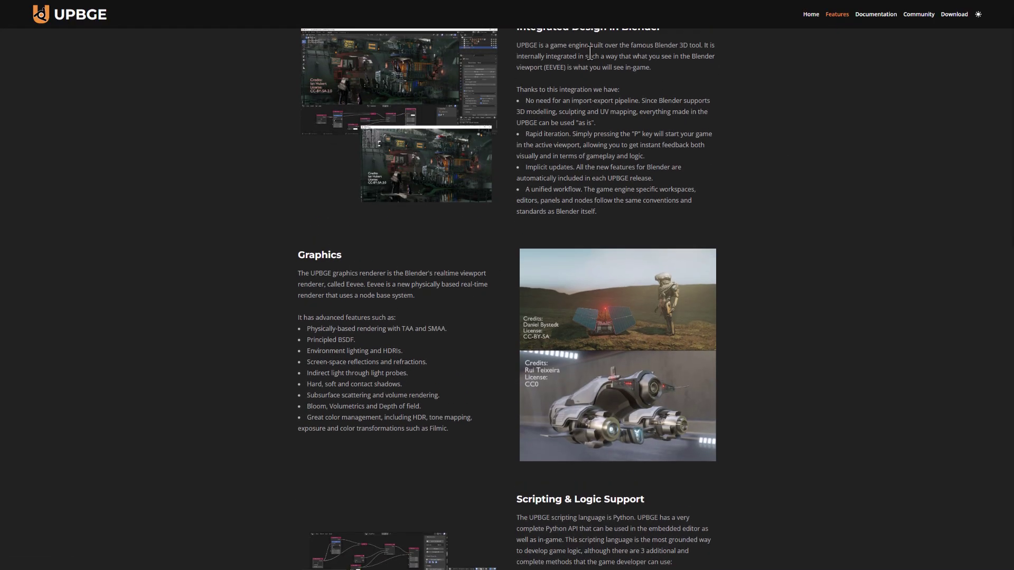
scroll(665, 127, up, 1)
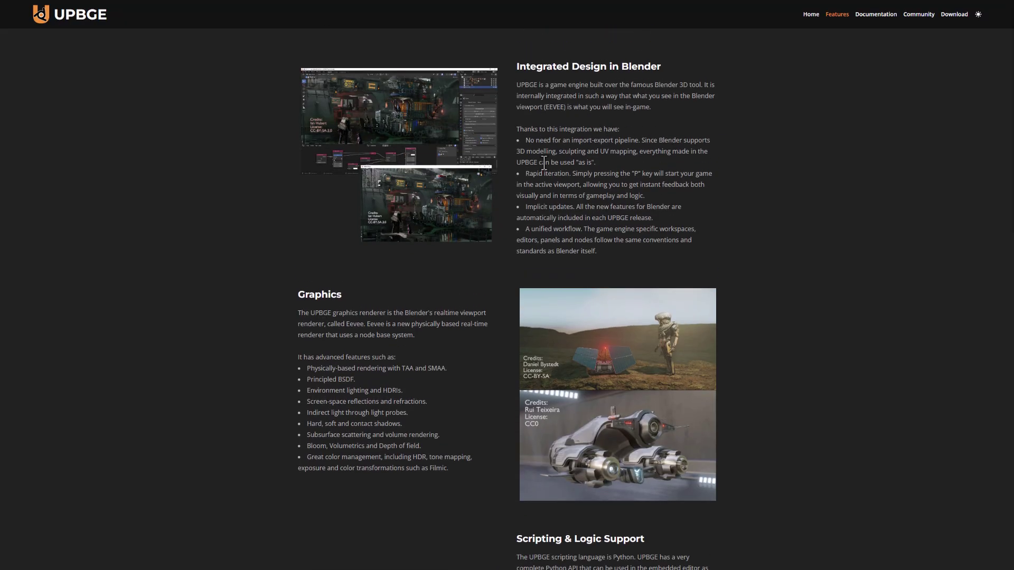
scroll(544, 162, down, 2)
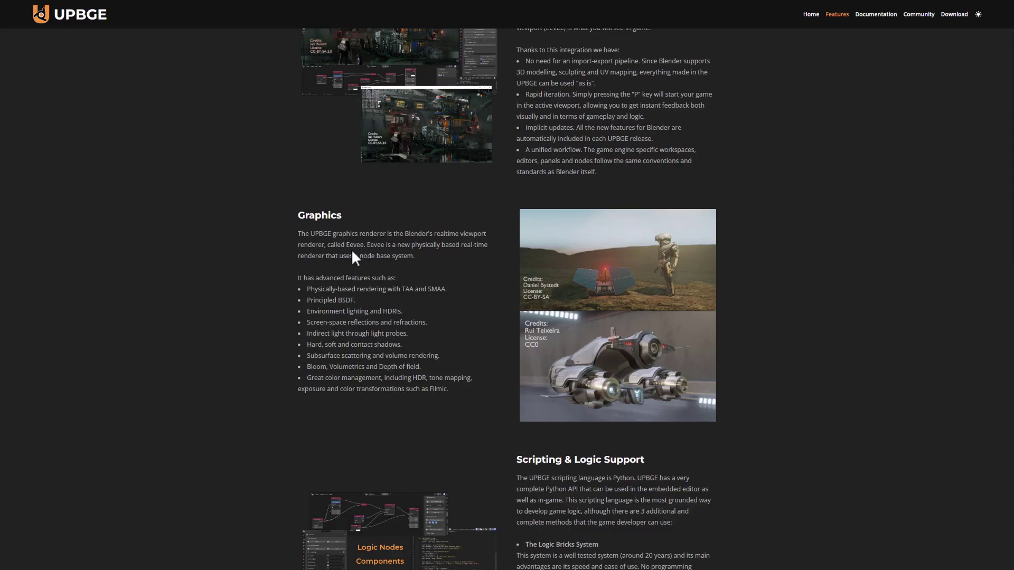
scroll(347, 252, down, 1)
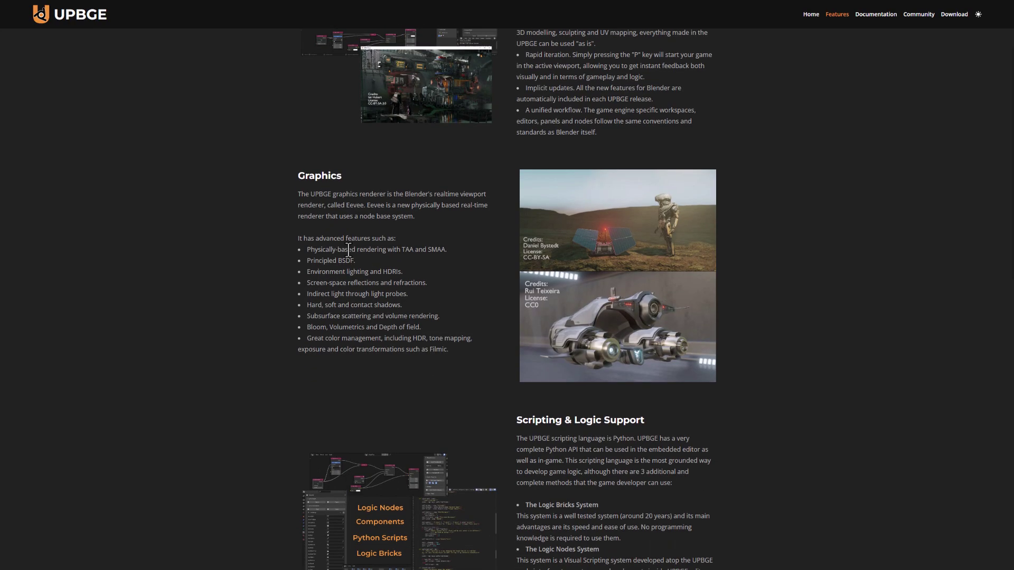
scroll(348, 250, down, 1)
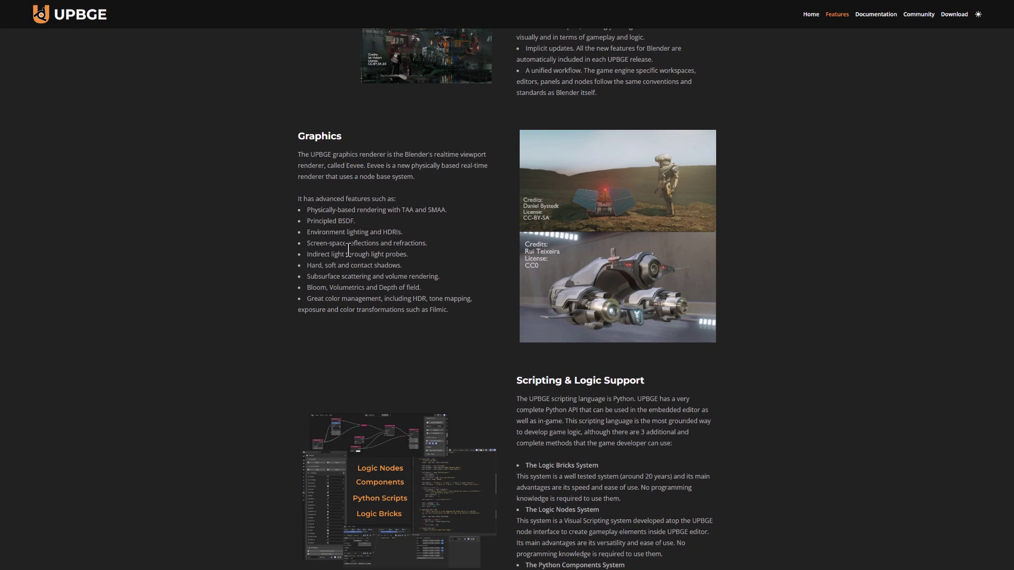
scroll(348, 250, down, 4)
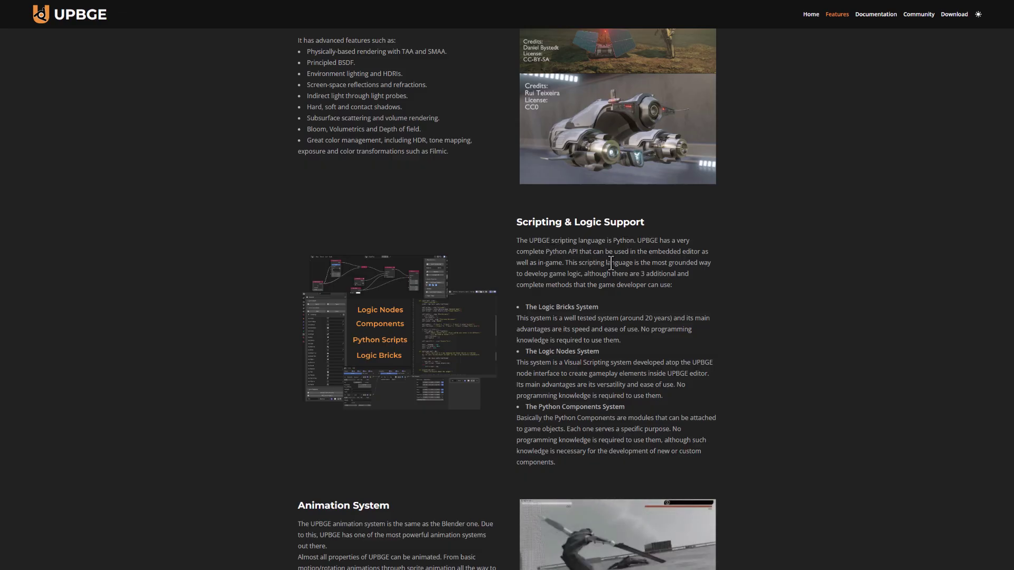
scroll(543, 312, down, 1)
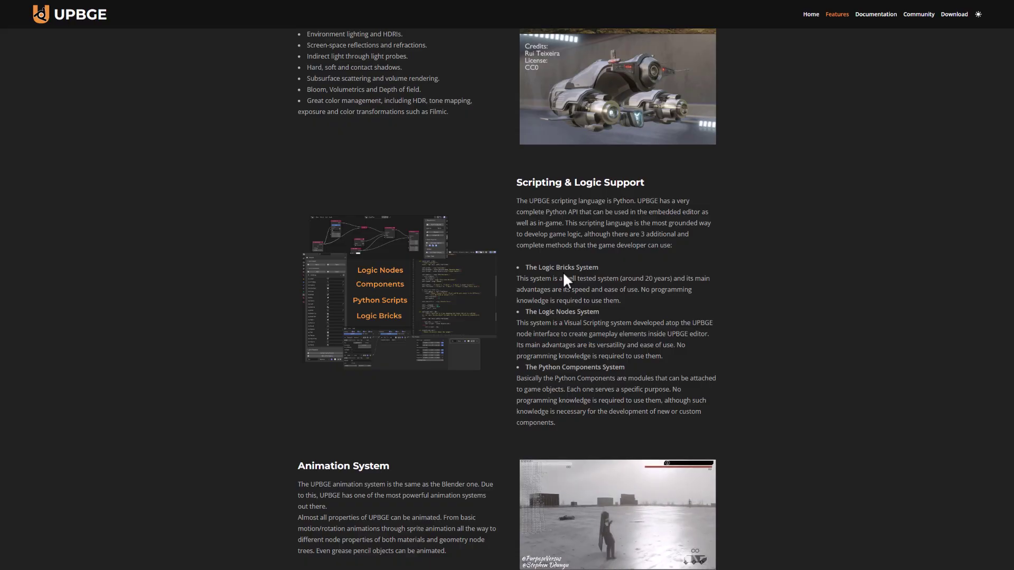
scroll(562, 272, down, 1)
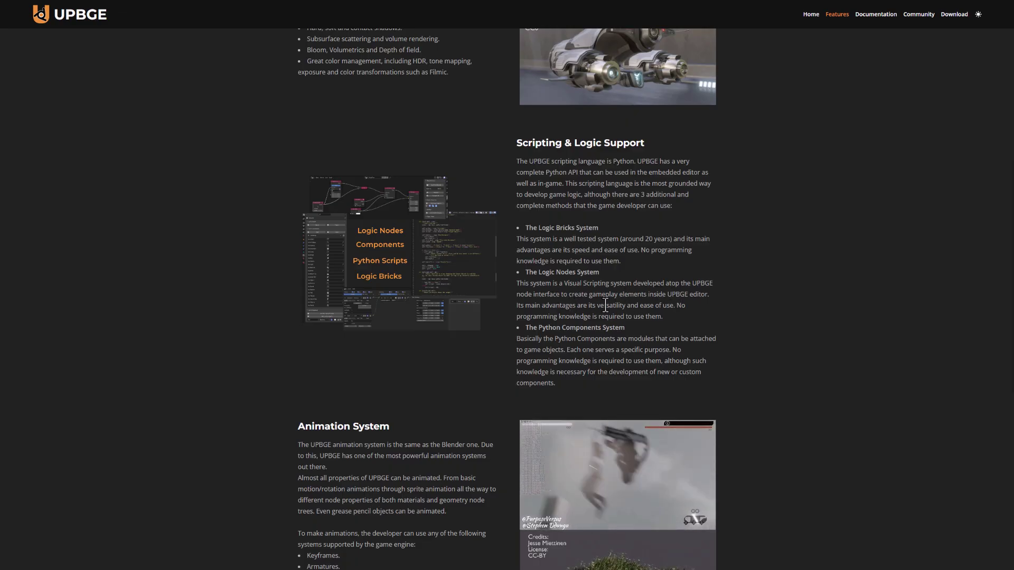
scroll(741, 304, down, 1)
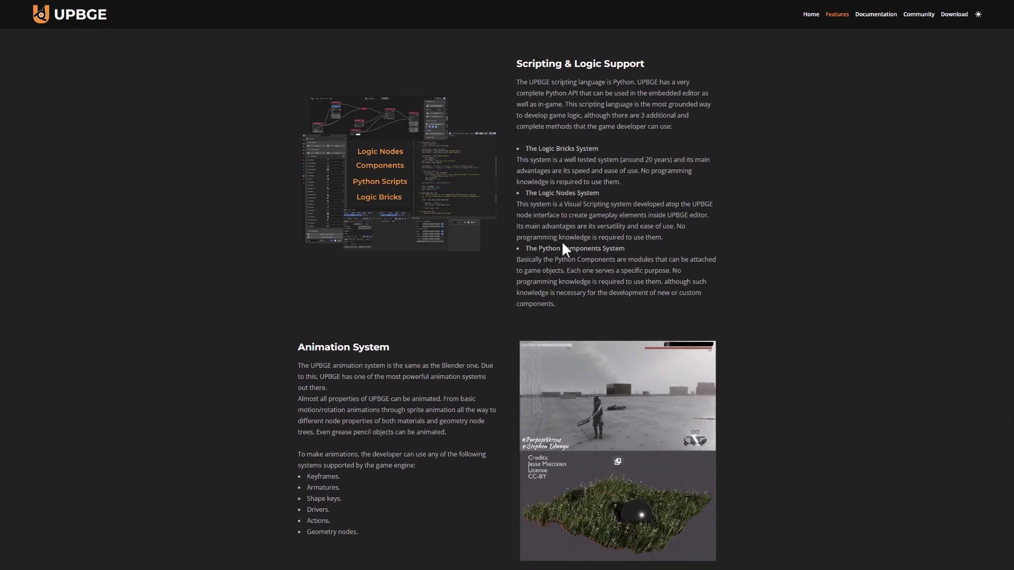
scroll(279, 301, down, 3)
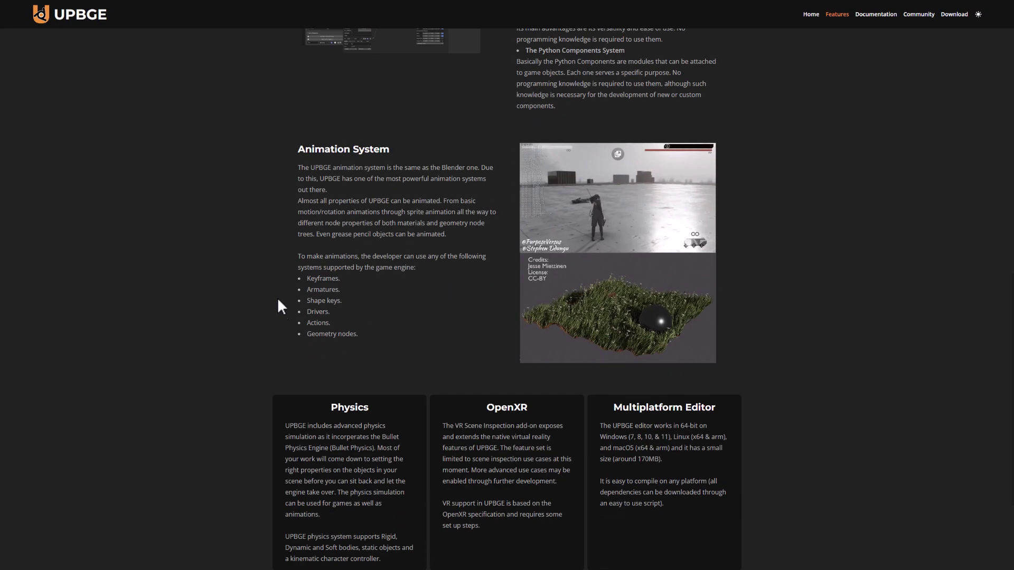
scroll(430, 332, down, 3)
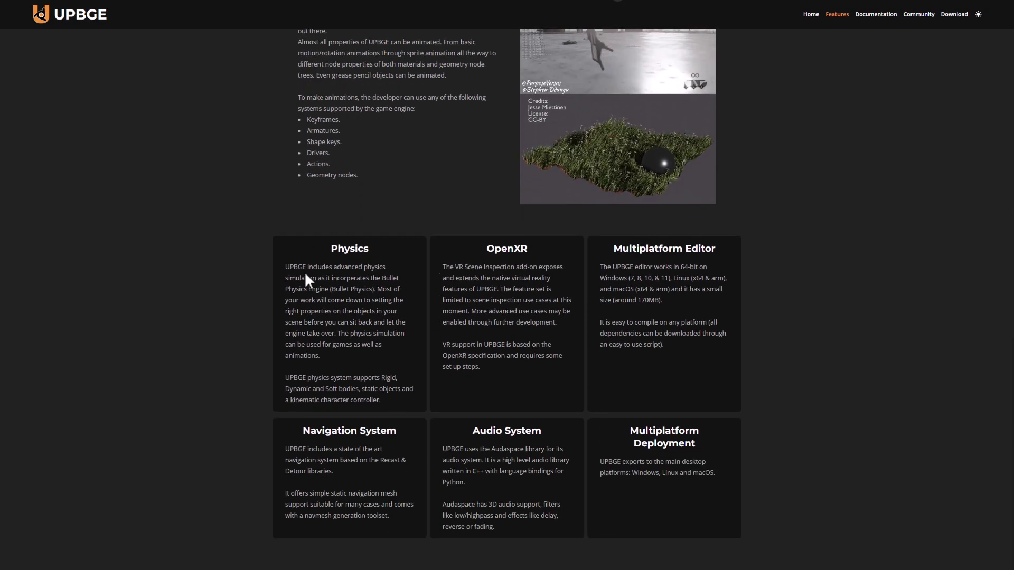
drag(305, 273, 399, 291)
click(399, 290)
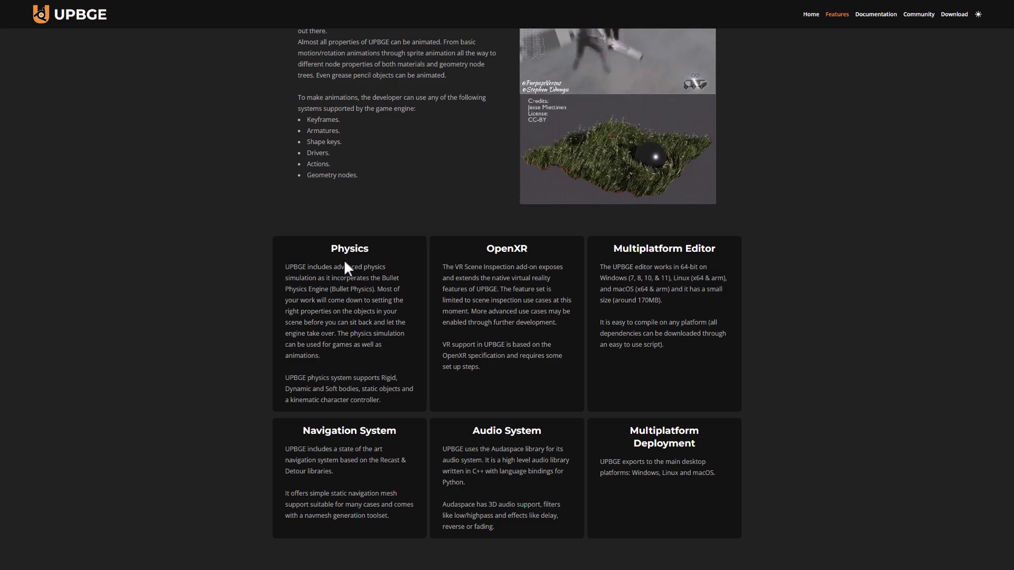
drag(443, 265, 536, 366)
click(537, 366)
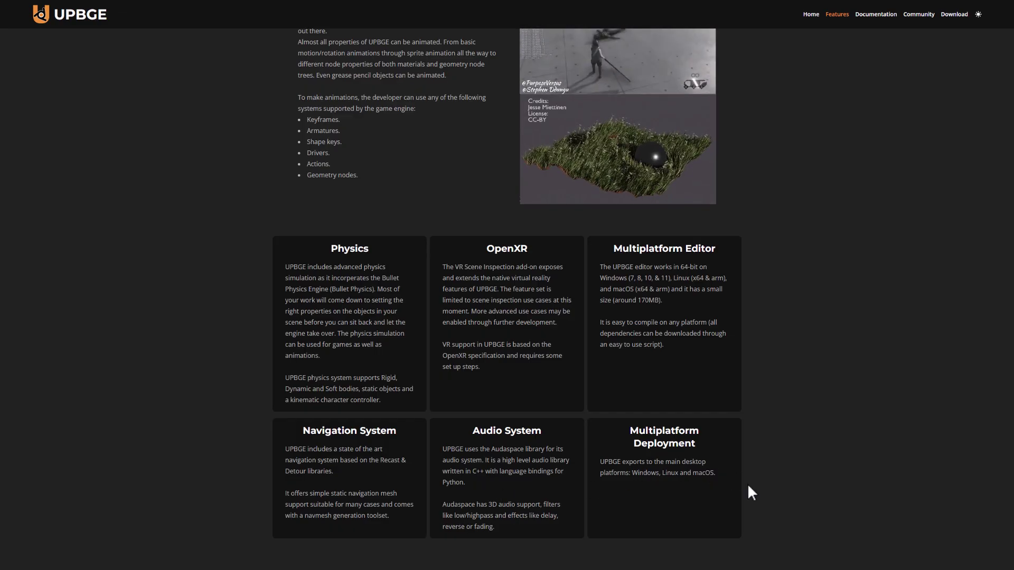
drag(728, 478, 603, 464)
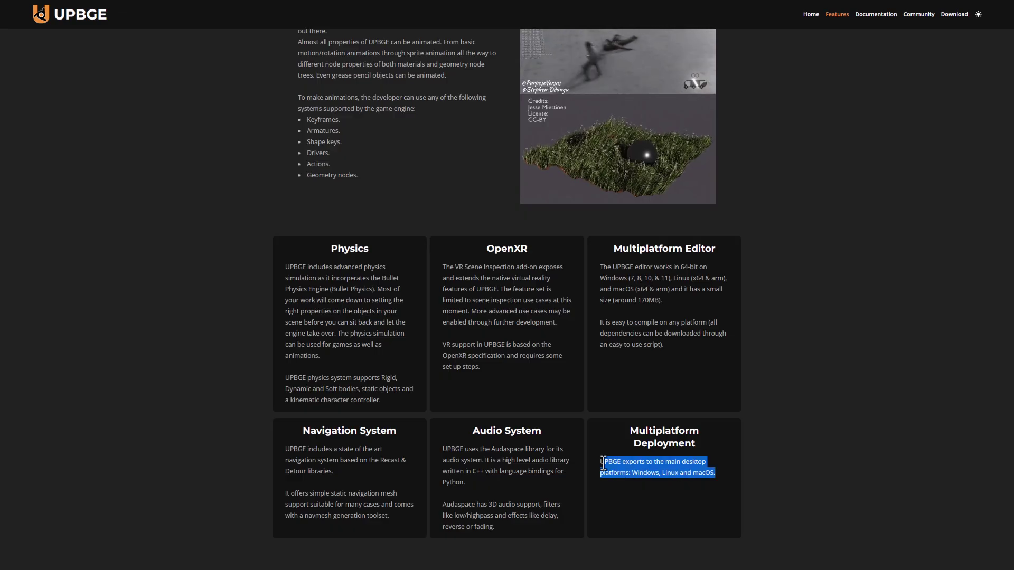
click(810, 480)
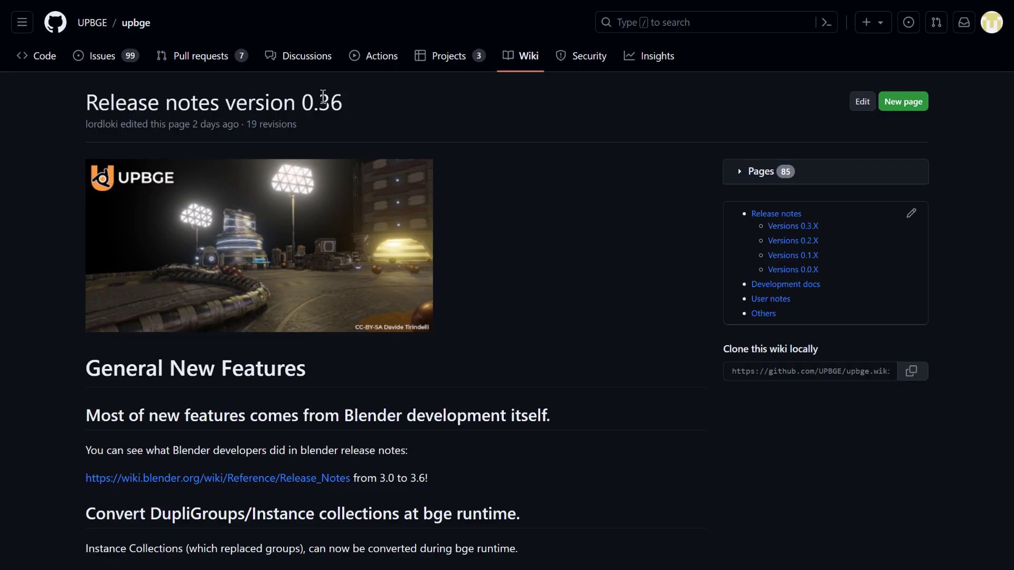
Scroll through the UPBGE 0.36 release notes down to the New Python API features section
scroll(506, 198, down, 6)
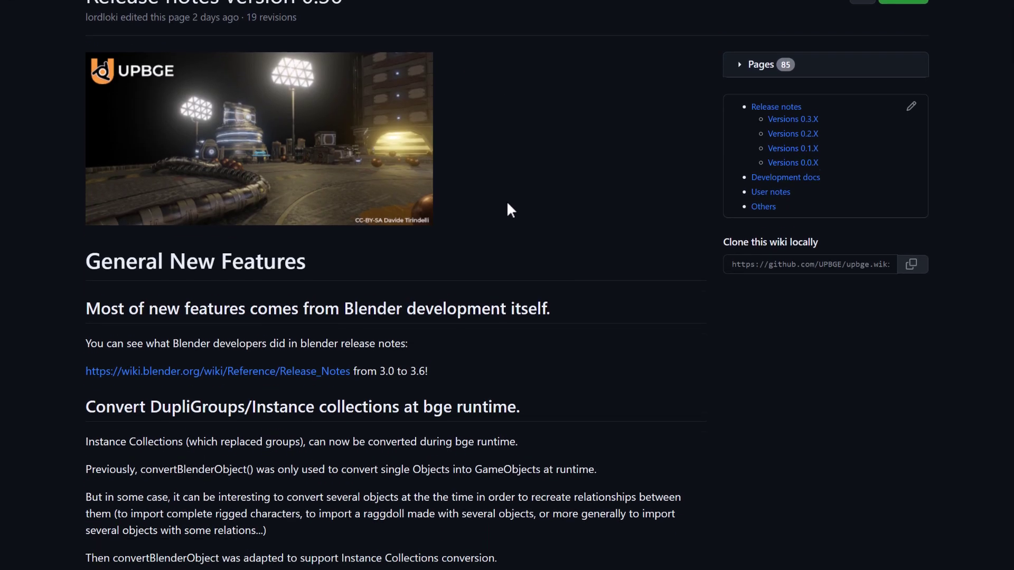
scroll(390, 336, down, 2)
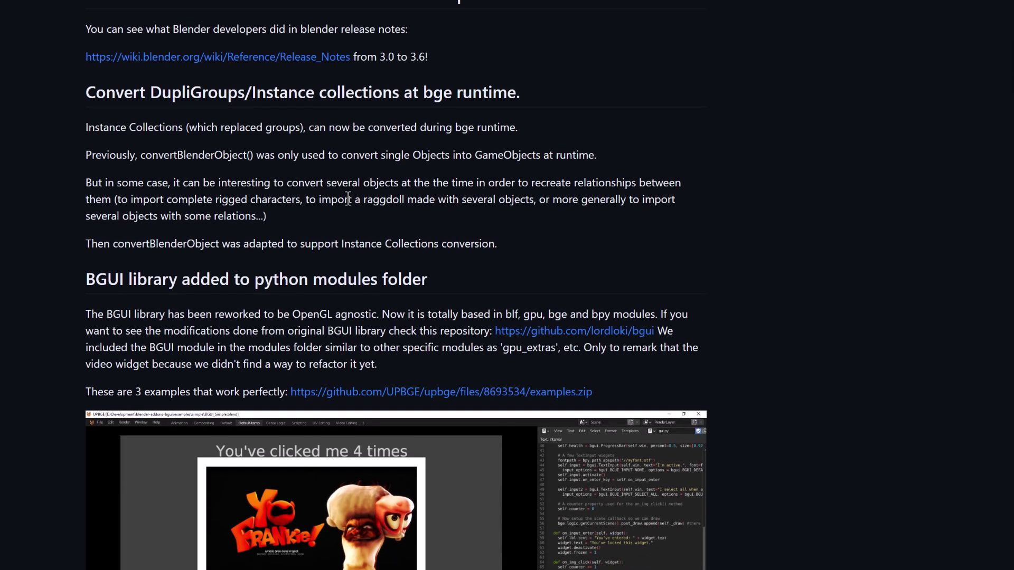
scroll(348, 200, up, 3)
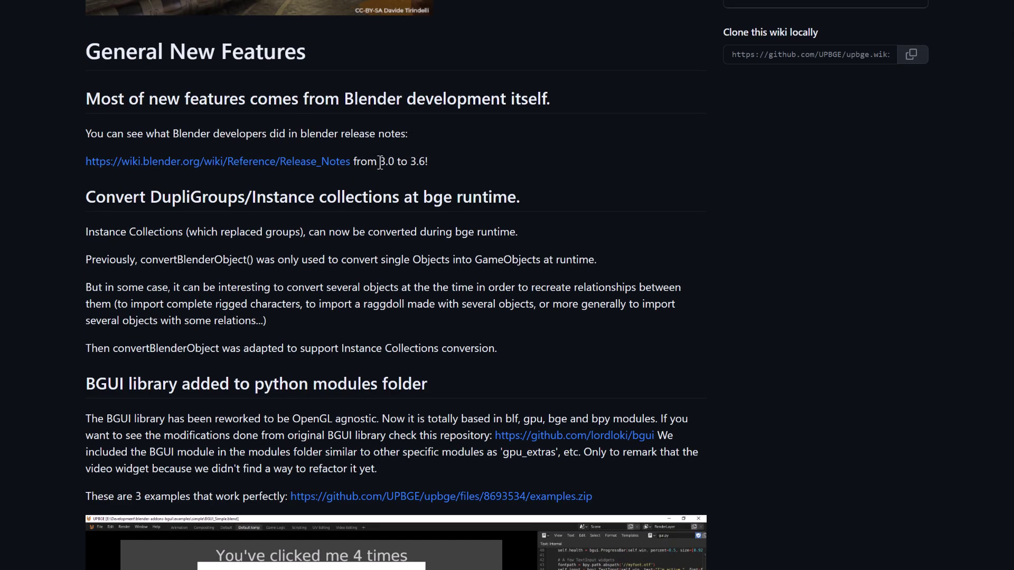
scroll(513, 195, down, 2)
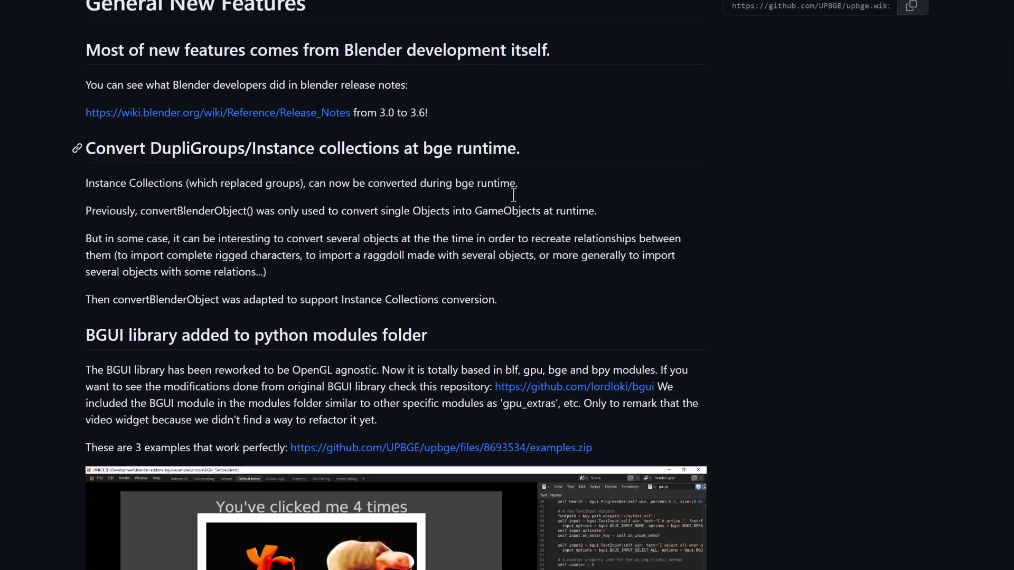
scroll(513, 195, down, 8)
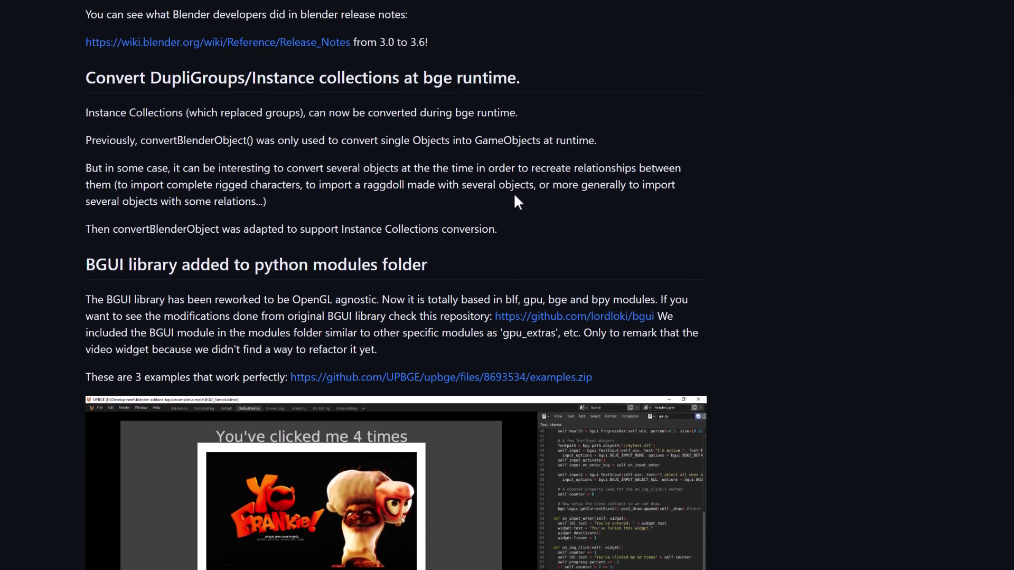
scroll(514, 196, down, 6)
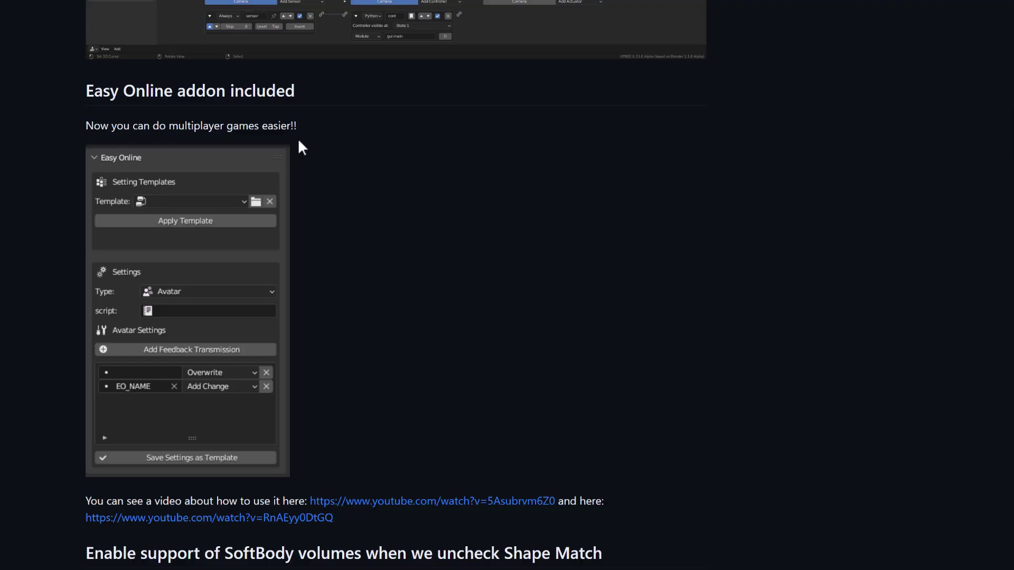
scroll(391, 248, down, 9)
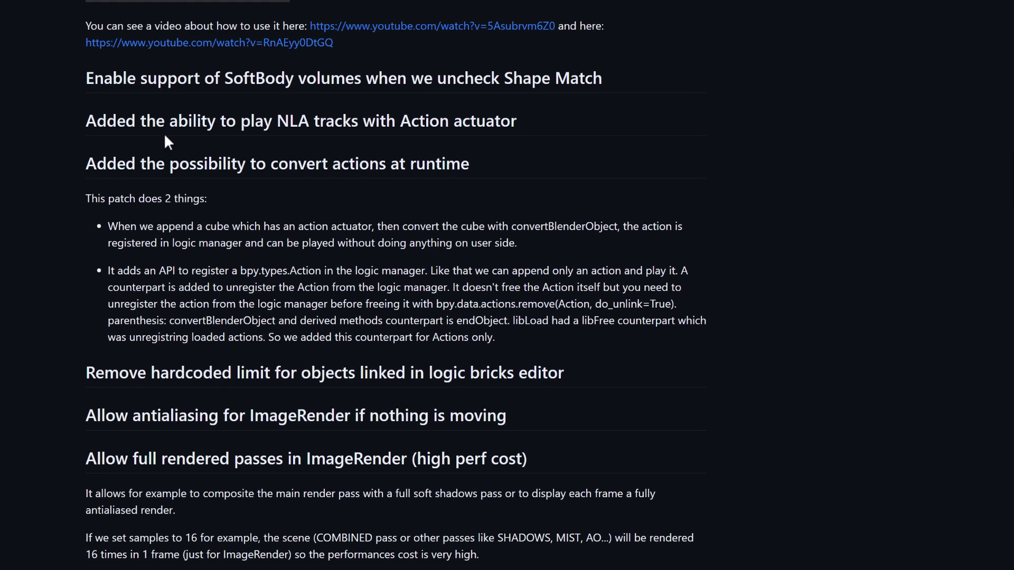
scroll(430, 151, down, 11)
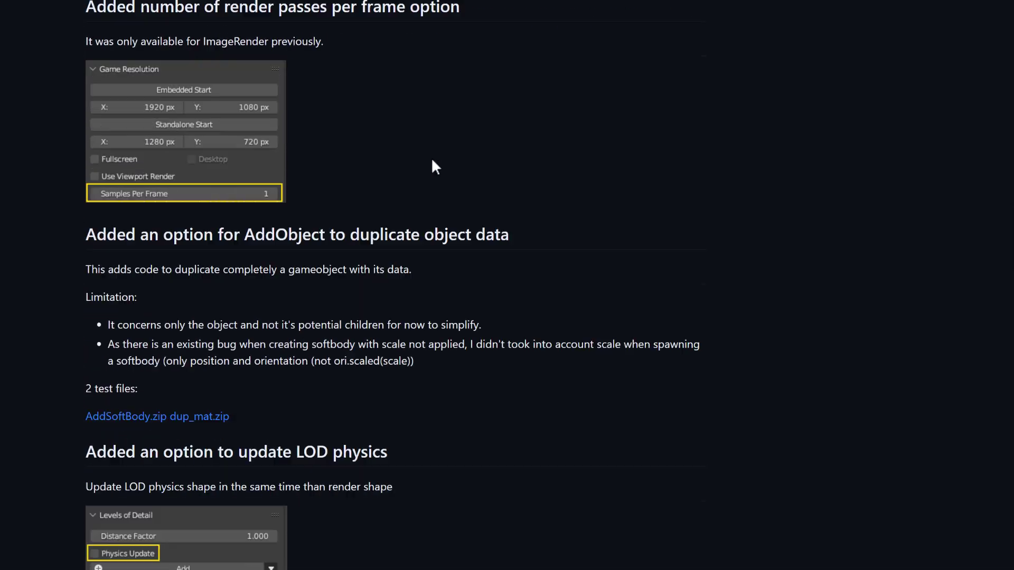
scroll(432, 161, down, 8)
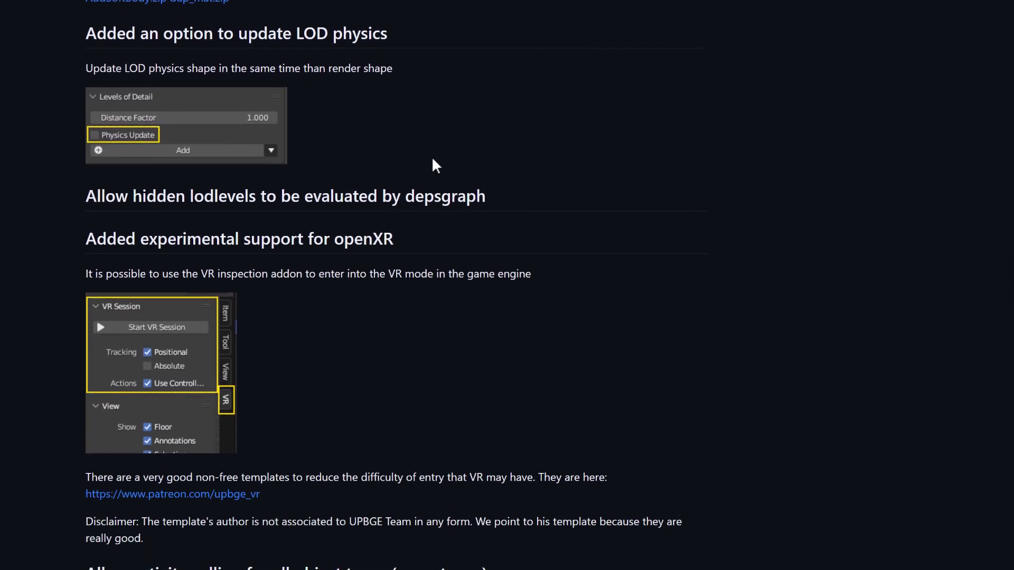
scroll(433, 161, down, 7)
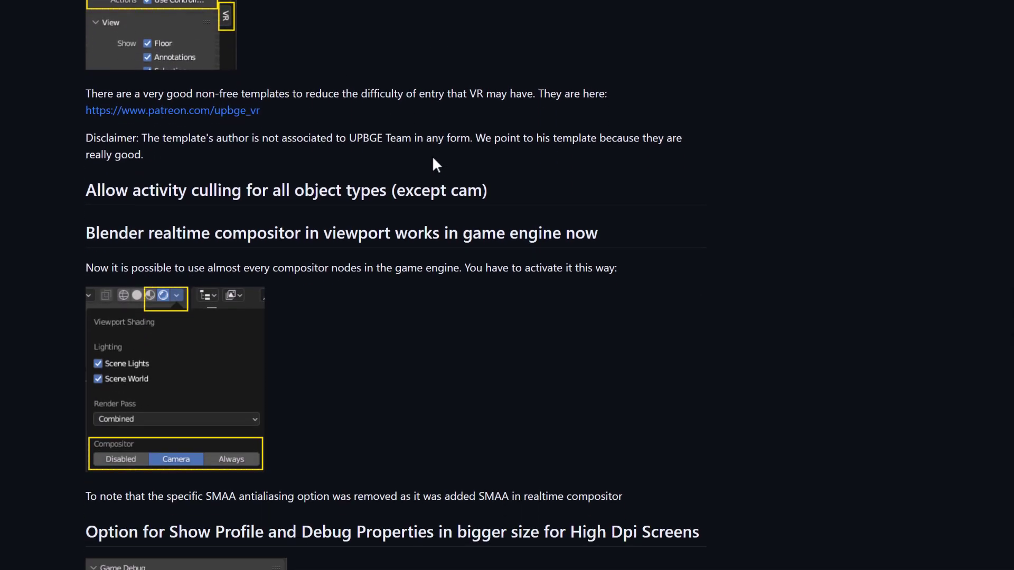
scroll(433, 161, down, 6)
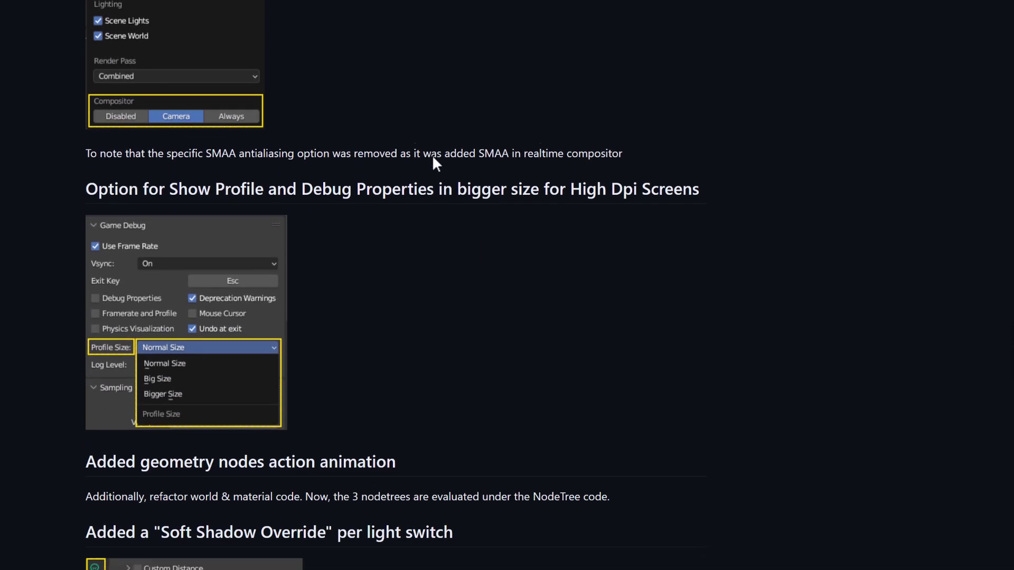
scroll(433, 157, down, 11)
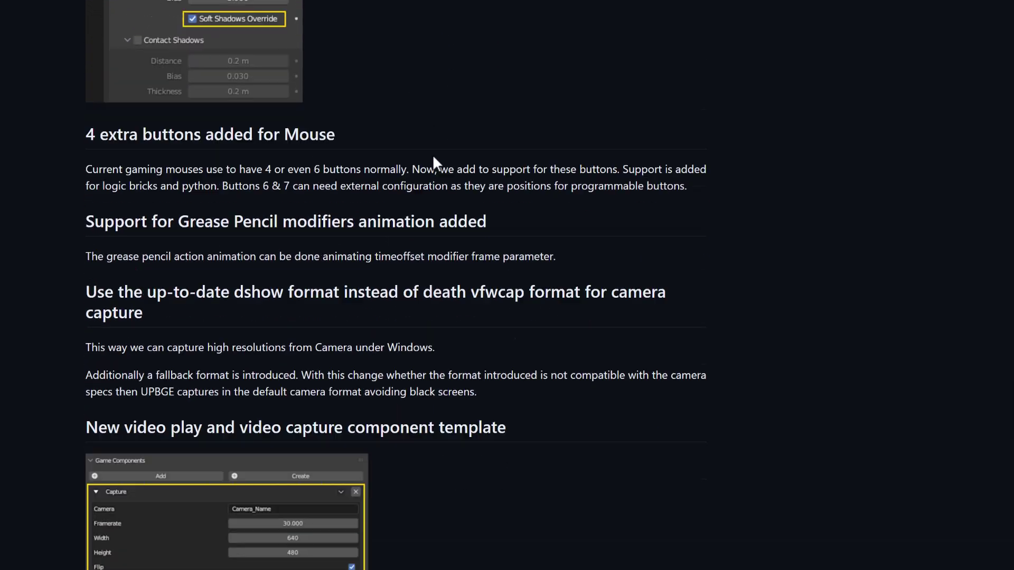
scroll(433, 161, down, 7)
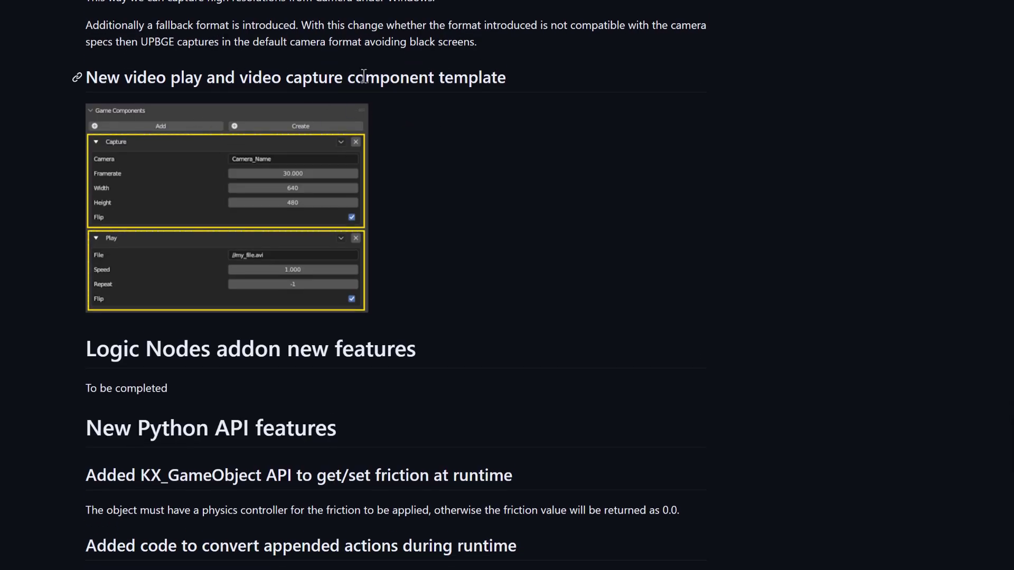
scroll(515, 246, down, 10)
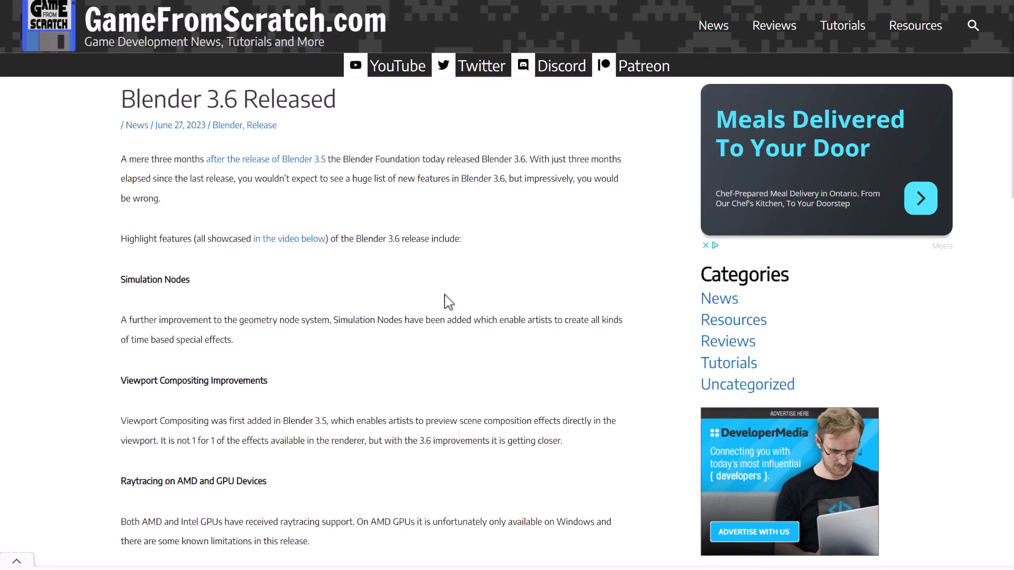
Read through the Blender 3.6 Released article, clearing an accidental text selection along the way
scroll(449, 302, down, 1)
scroll(448, 302, down, 4)
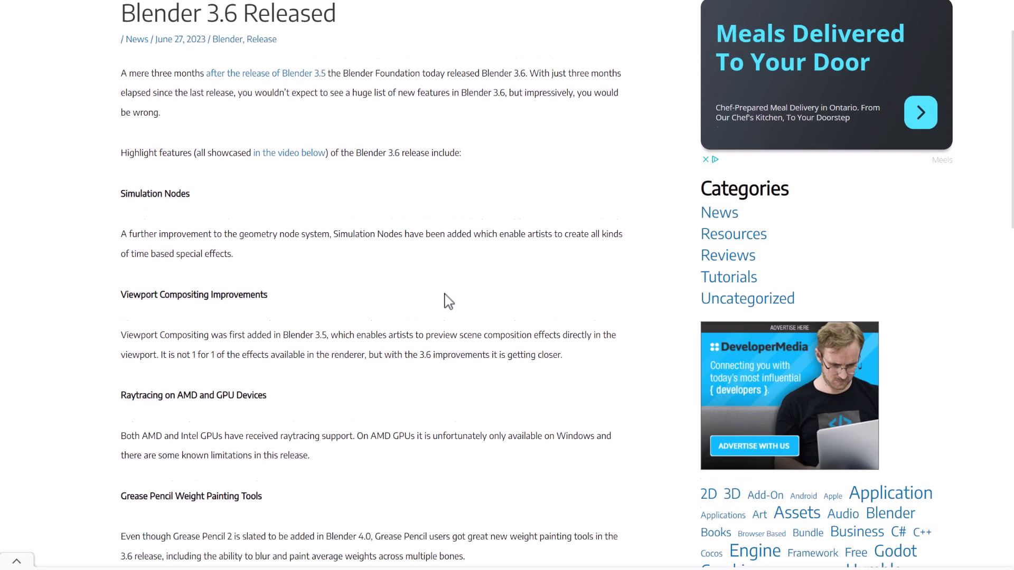
scroll(448, 299, up, 3)
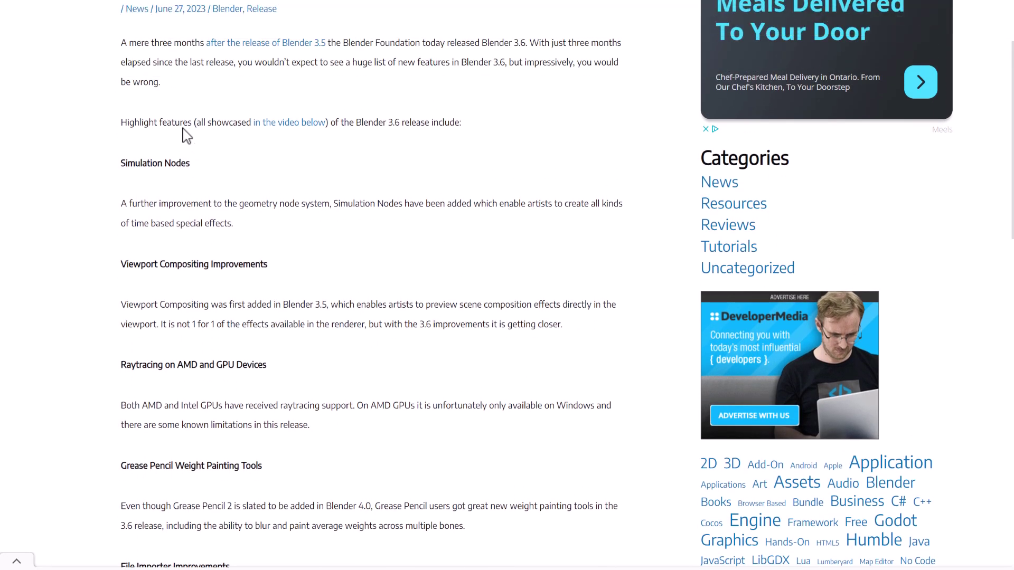
scroll(136, 204, down, 3)
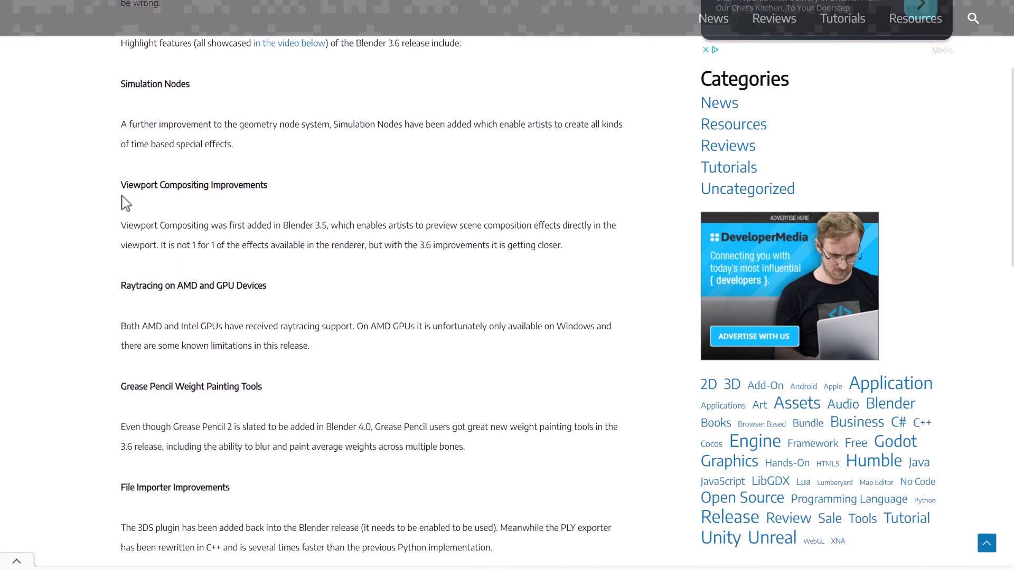
scroll(161, 190, down, 3)
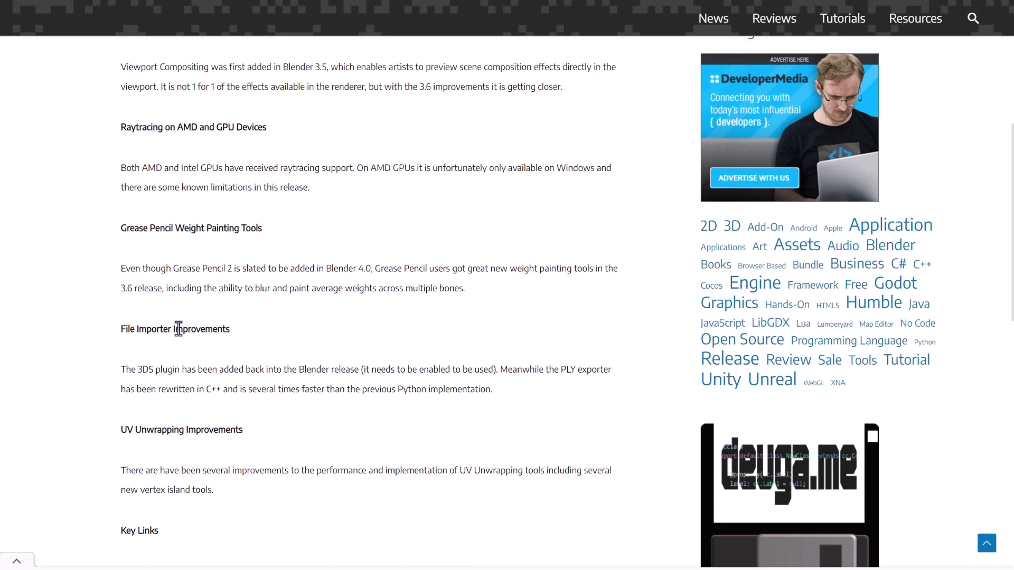
scroll(199, 356, down, 1)
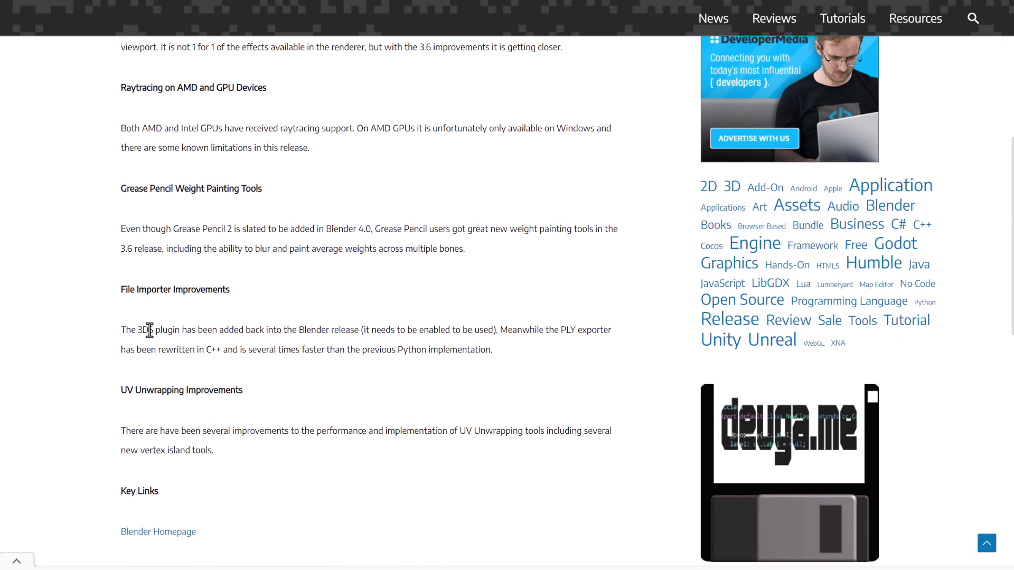
drag(137, 330, 180, 331)
click(295, 325)
scroll(371, 332, down, 1)
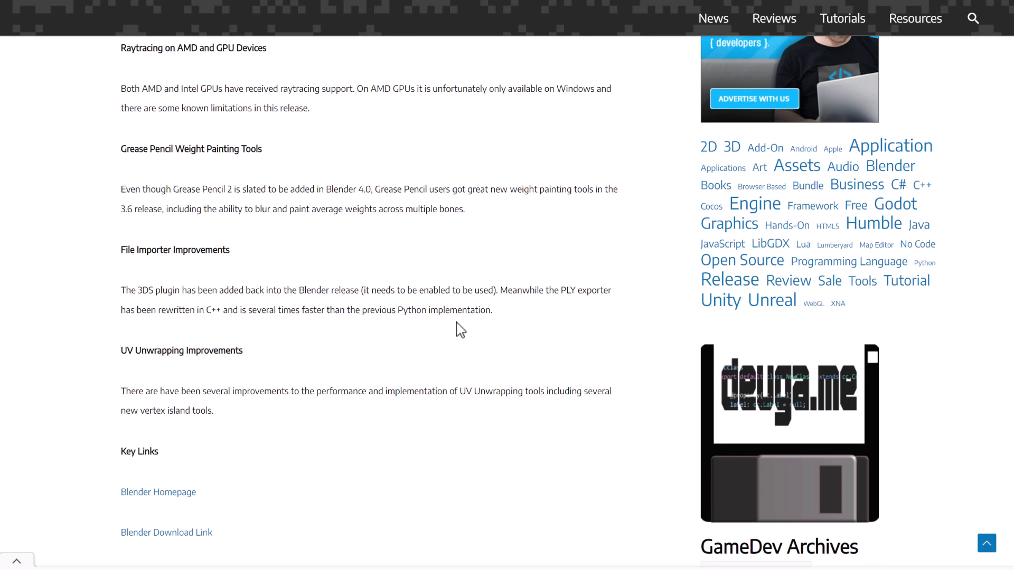
scroll(465, 328, up, 9)
scroll(464, 320, up, 2)
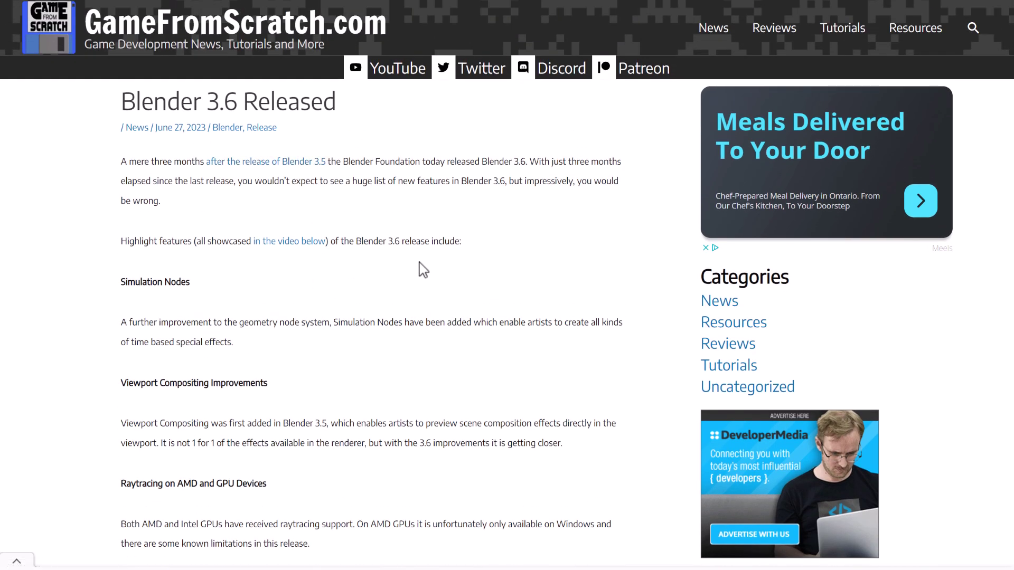
scroll(419, 267, down, 20)
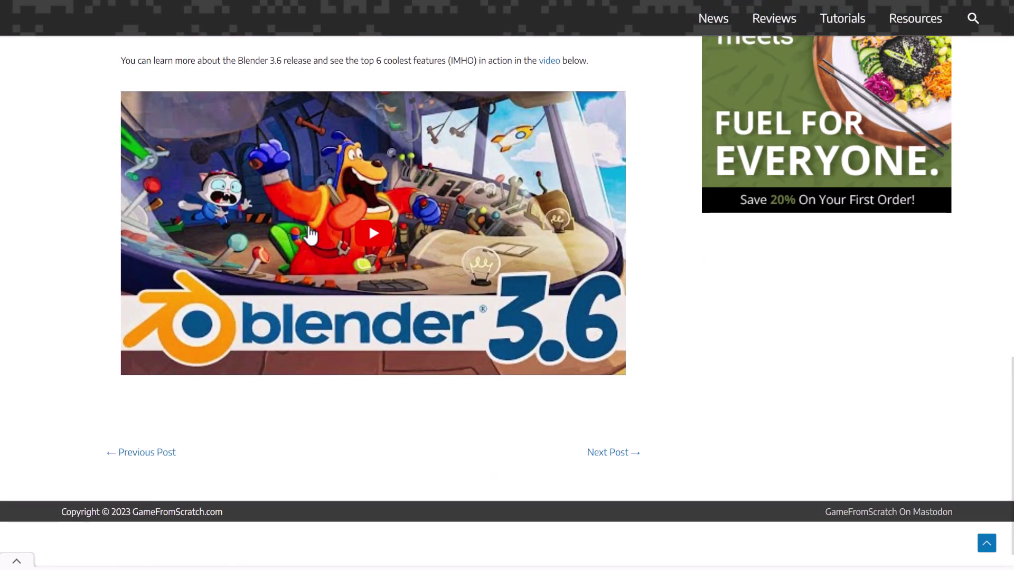
scroll(388, 248, up, 20)
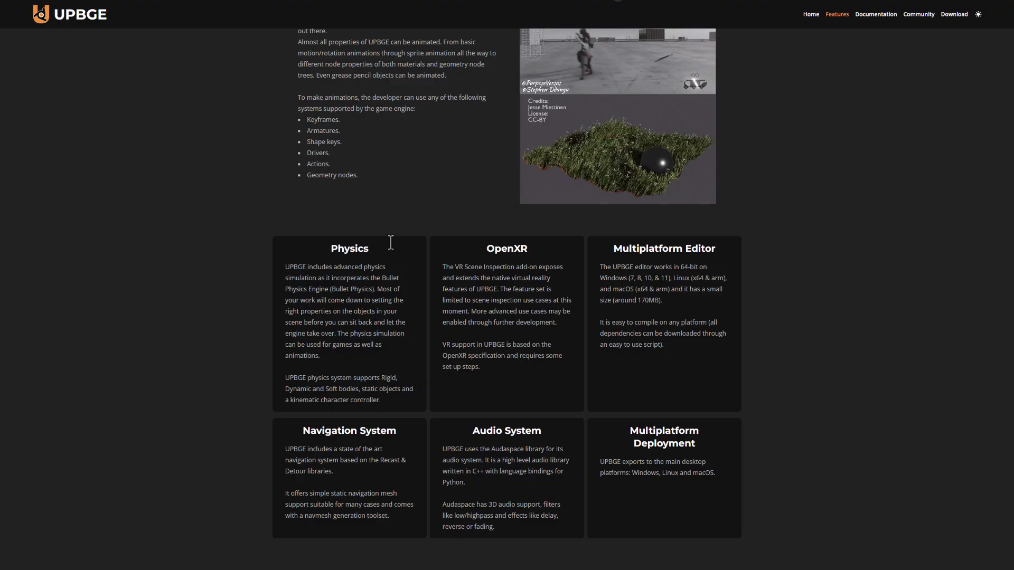
Go from Features back to the UPBGE home page, then open the Download page with the 0.36 release
scroll(391, 242, up, 10)
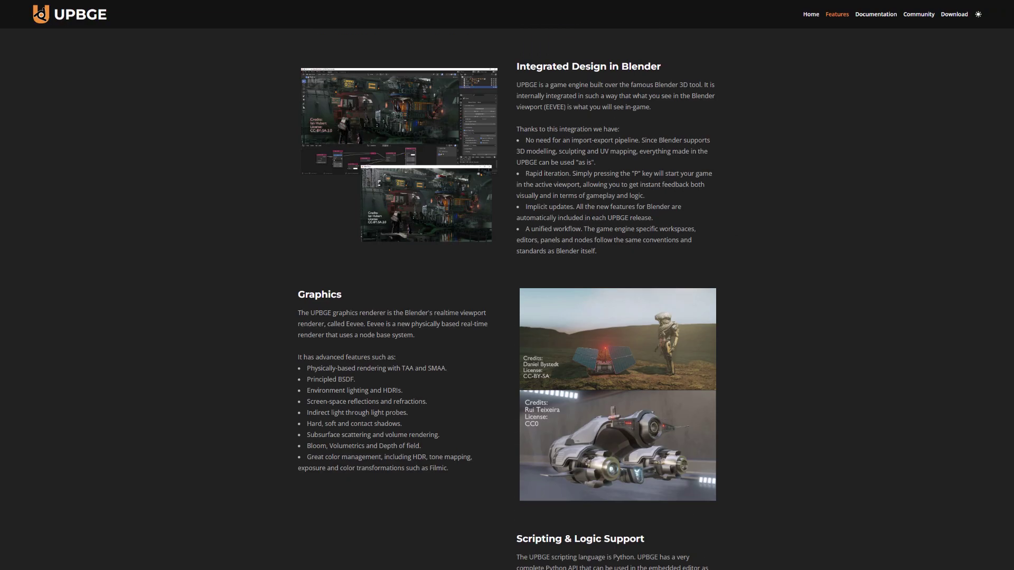
click(73, 19)
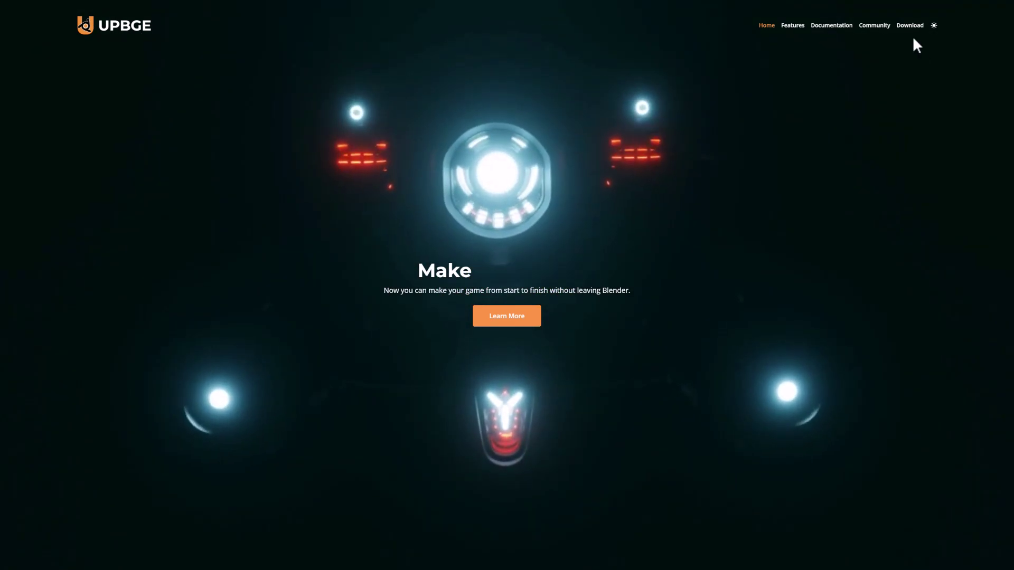
click(910, 26)
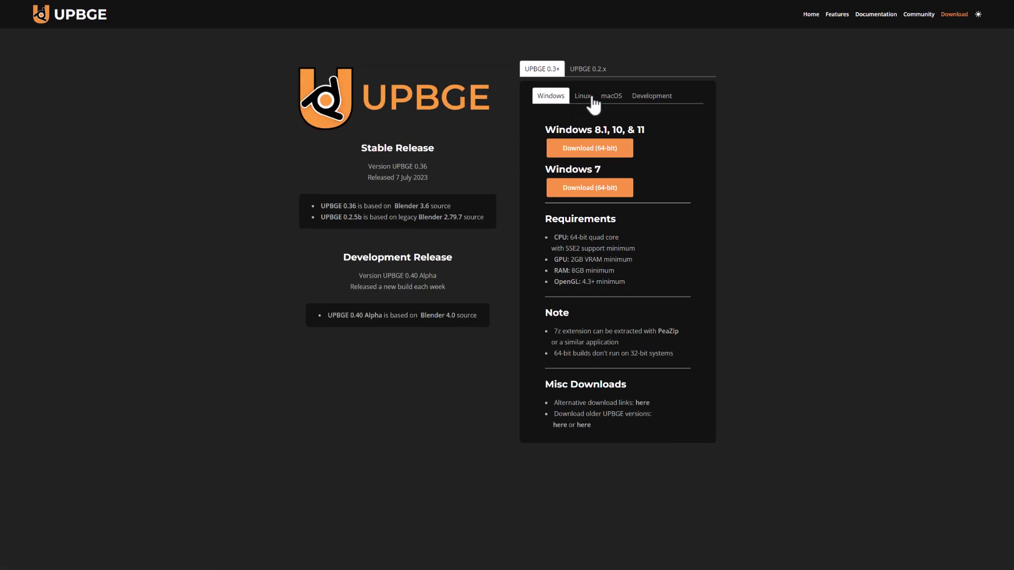